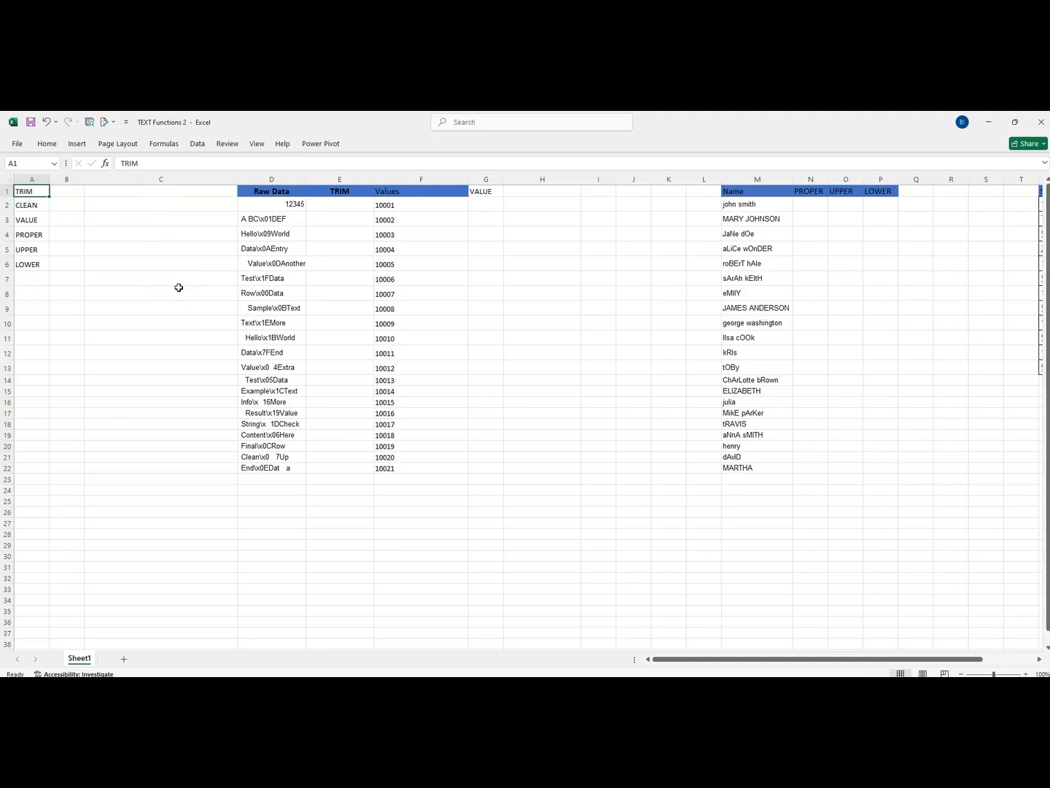
Step: Enter =TRIM(D2) in cell E2 and fill it down the TRIM column to row 22
{"action": "left_click_drag", "start_coordinate": [269, 203], "coordinate": [265, 469]}
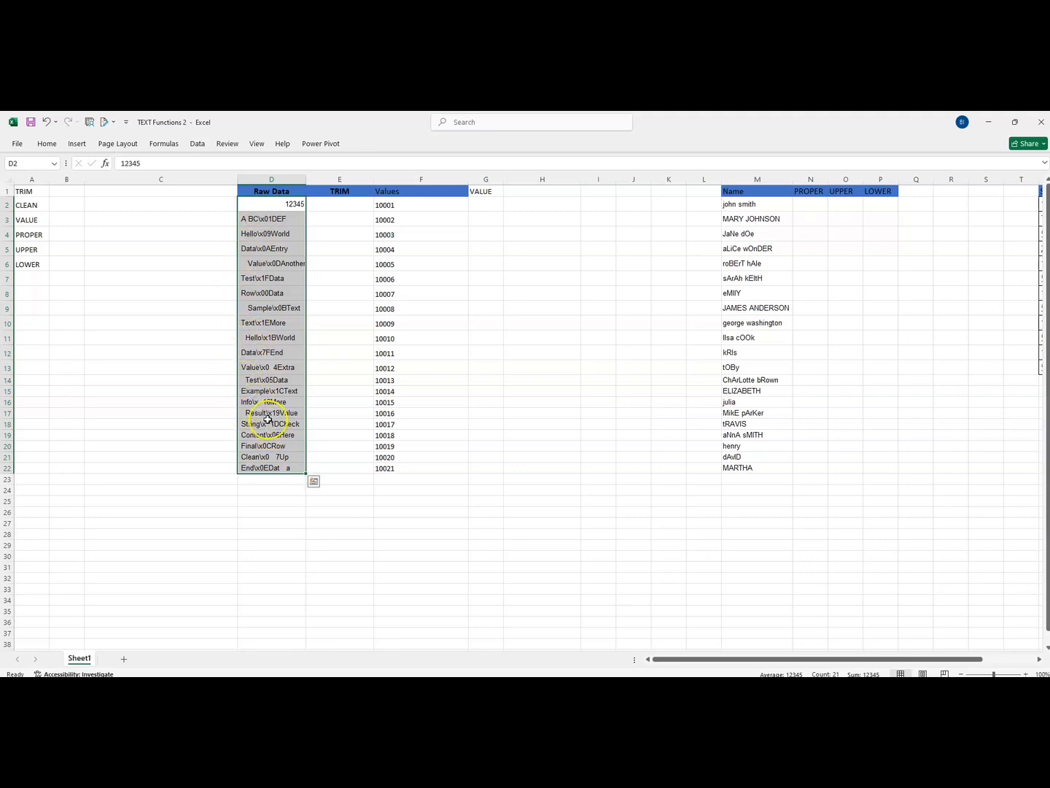
{"action": "left_click", "coordinate": [252, 207]}
{"action": "left_click_drag", "start_coordinate": [252, 206], "coordinate": [249, 472]}
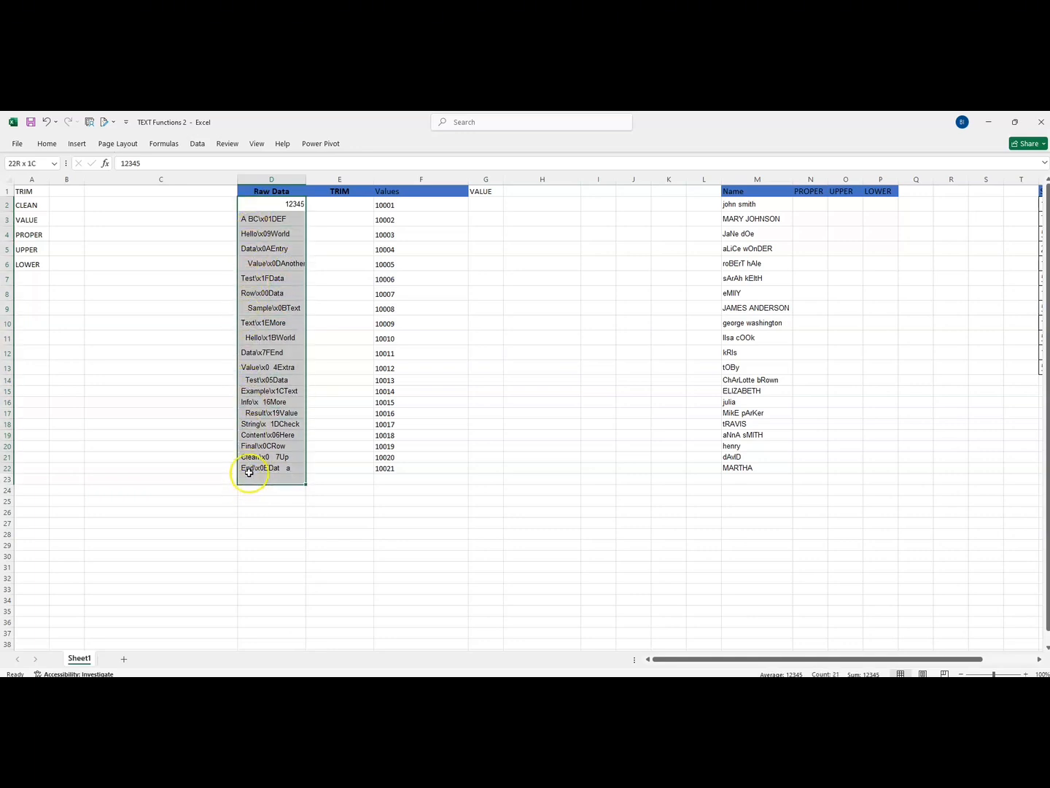
{"action": "left_click", "coordinate": [348, 210]}
{"action": "type", "text": "=TRIM"}
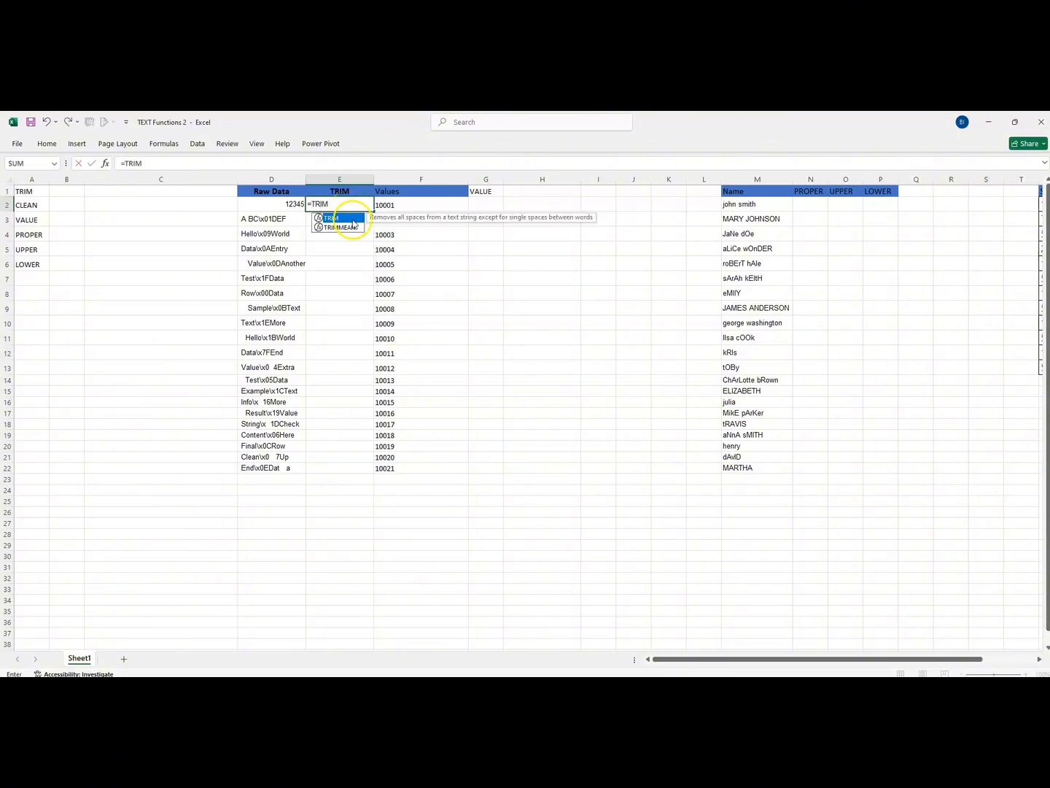
{"action": "double_click", "coordinate": [353, 219]}
{"action": "left_click", "coordinate": [259, 204]}
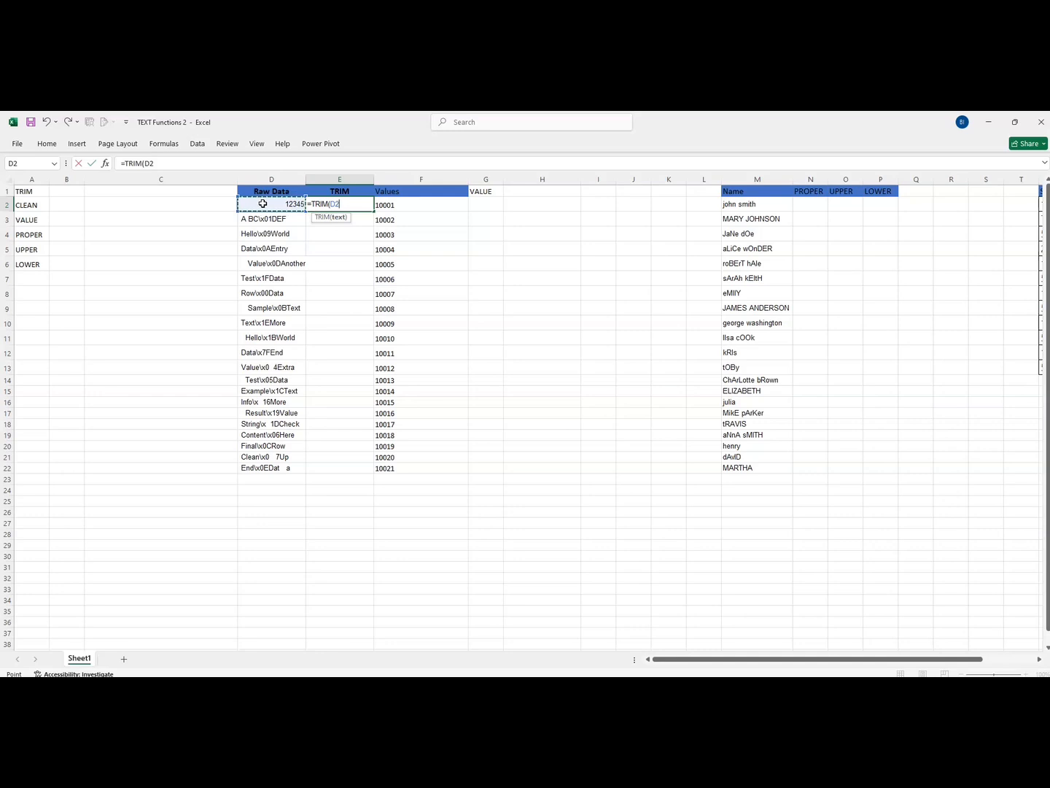
{"action": "key", "text": "Return"}
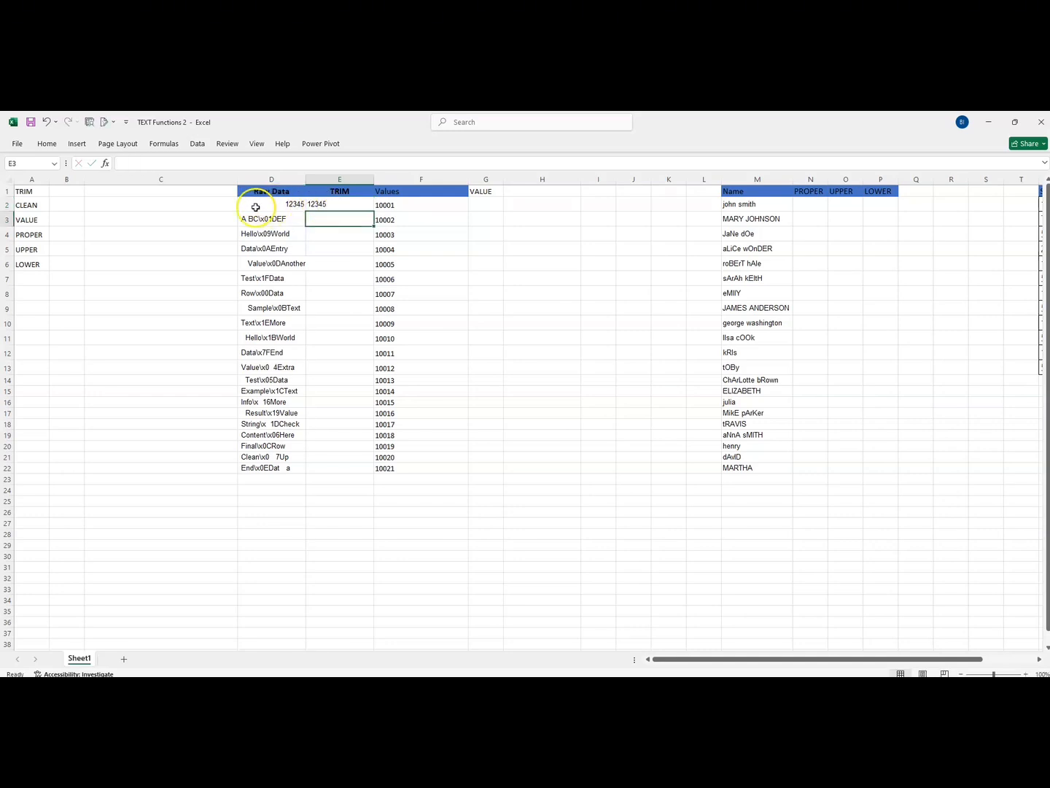
{"action": "left_click", "coordinate": [334, 207]}
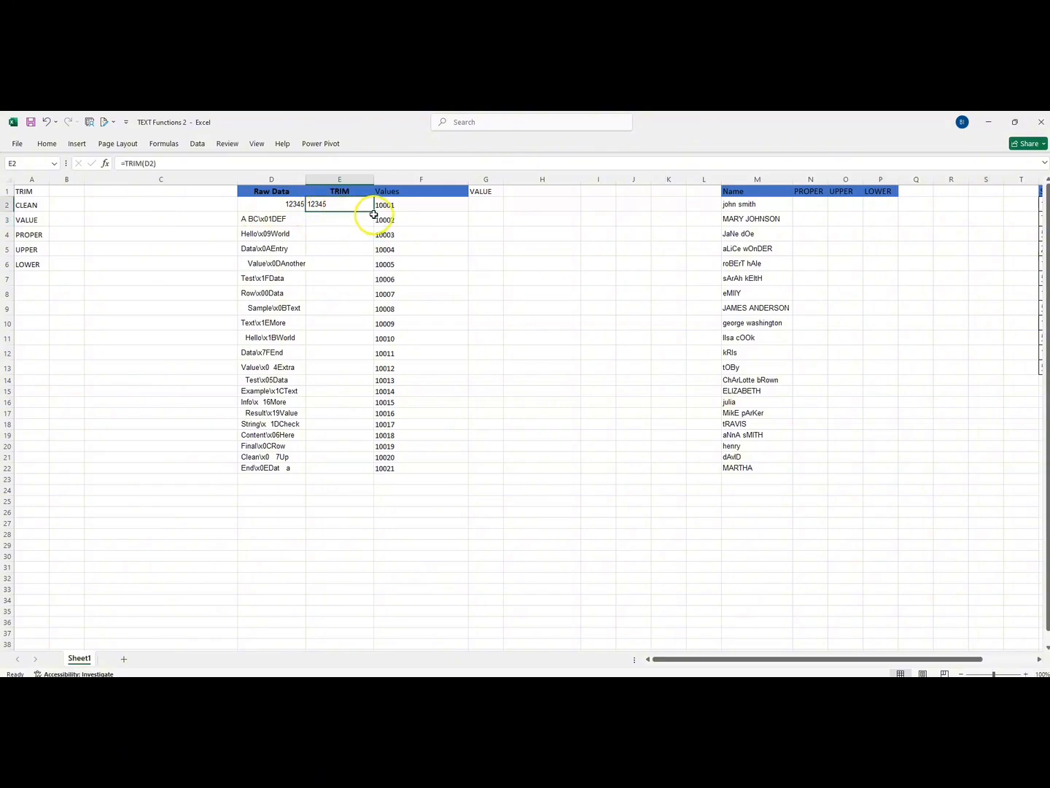
{"action": "double_click", "coordinate": [374, 212]}
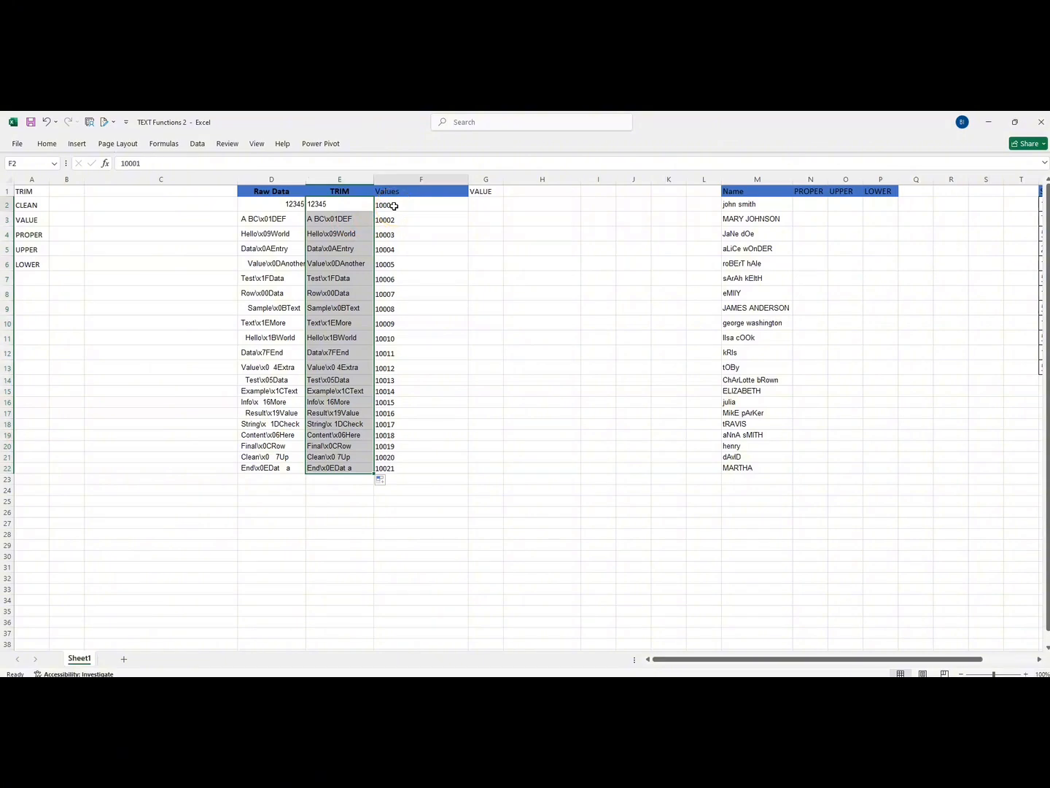
Step: Enter the sample number 1200 in cell I6 and widen column I
{"action": "left_click", "coordinate": [395, 206]}
{"action": "left_click", "coordinate": [598, 263]}
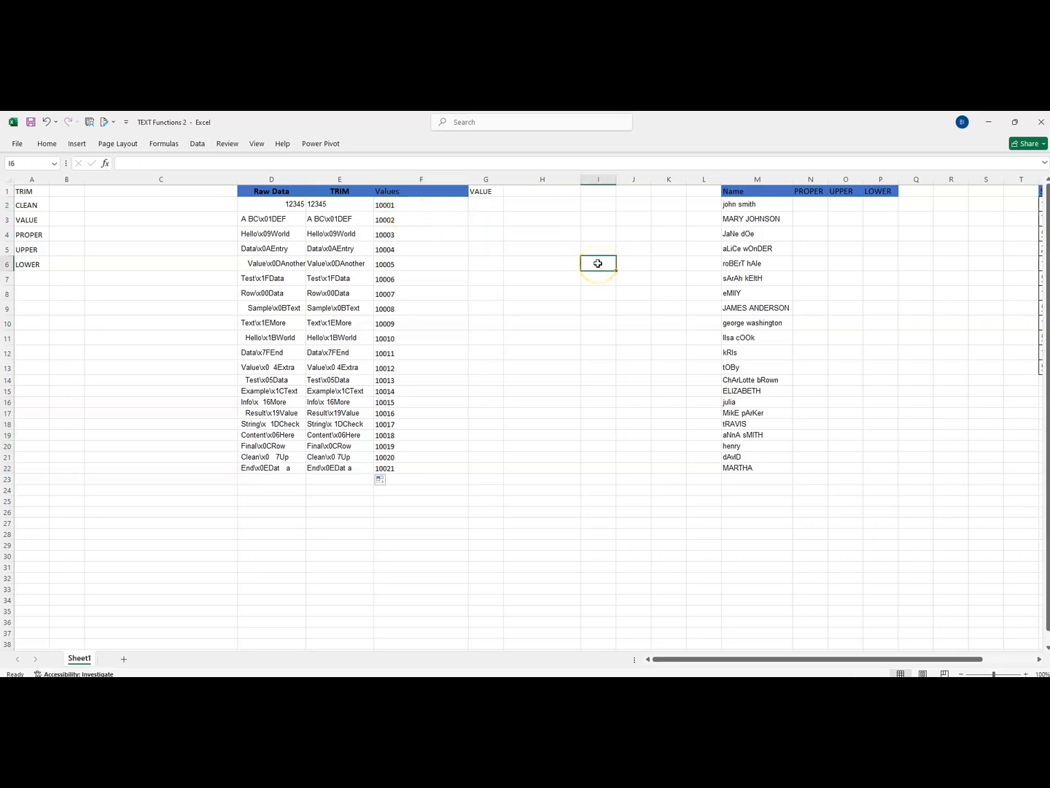
{"action": "type", "text": "1200"}
{"action": "key", "text": "Return"}
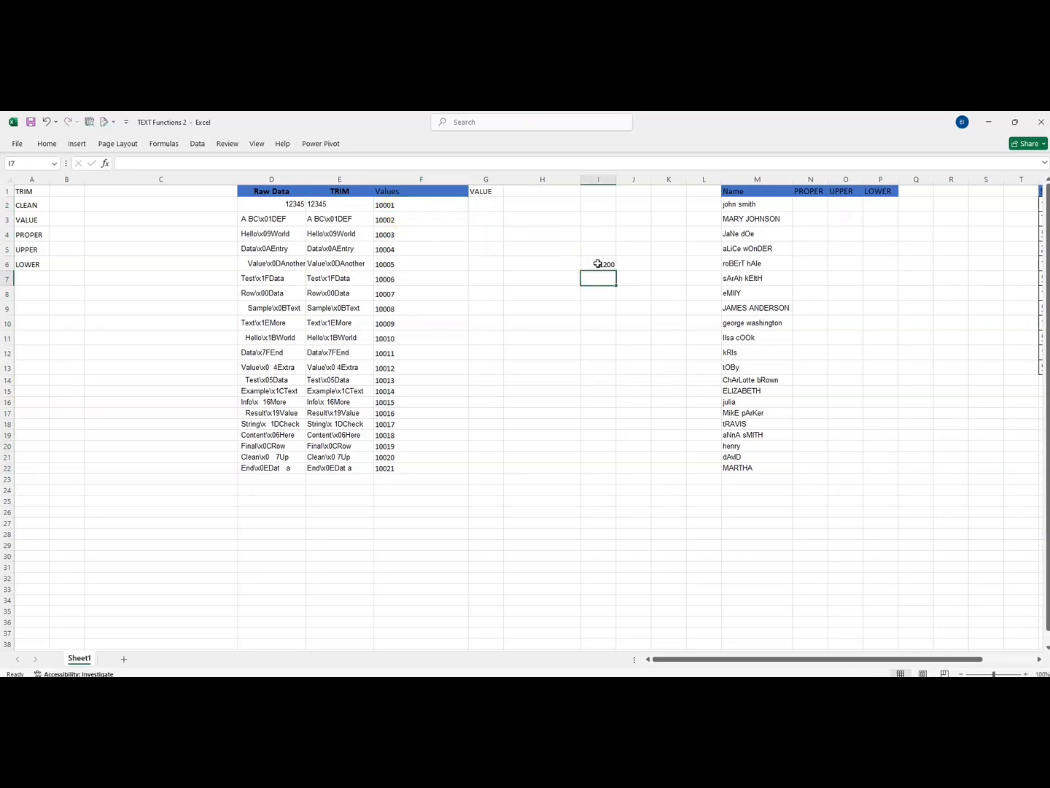
{"action": "left_click_drag", "start_coordinate": [615, 177], "coordinate": [657, 180]}
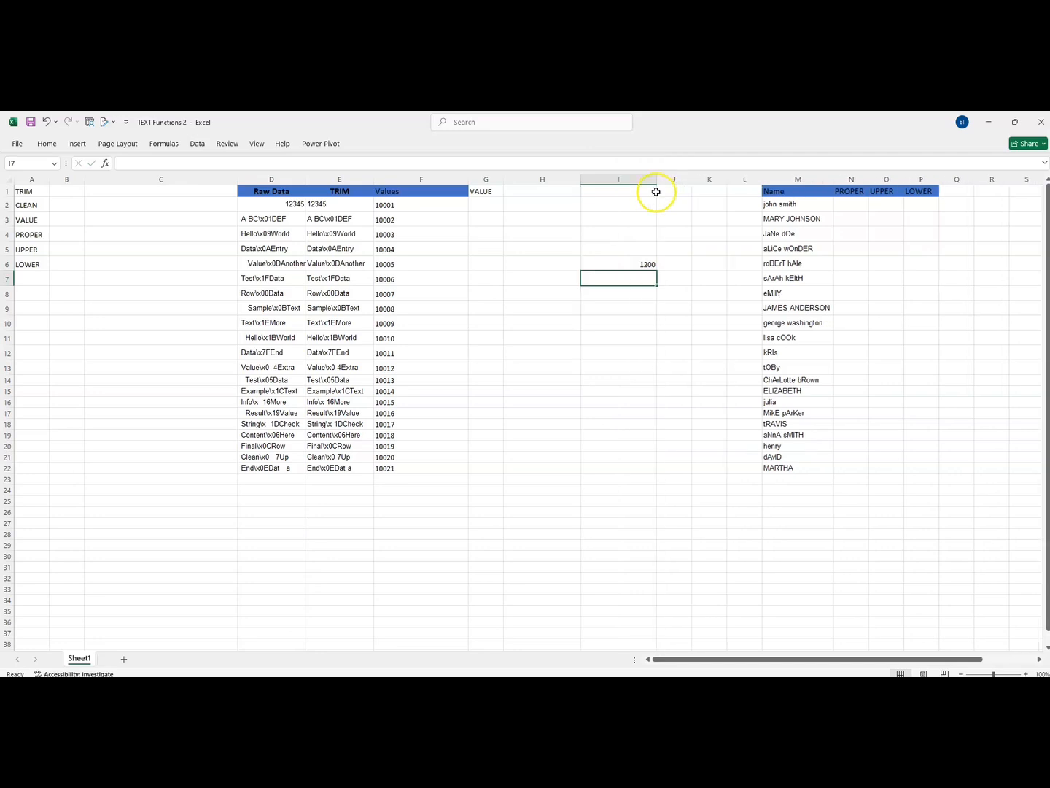
{"action": "left_click", "coordinate": [638, 262]}
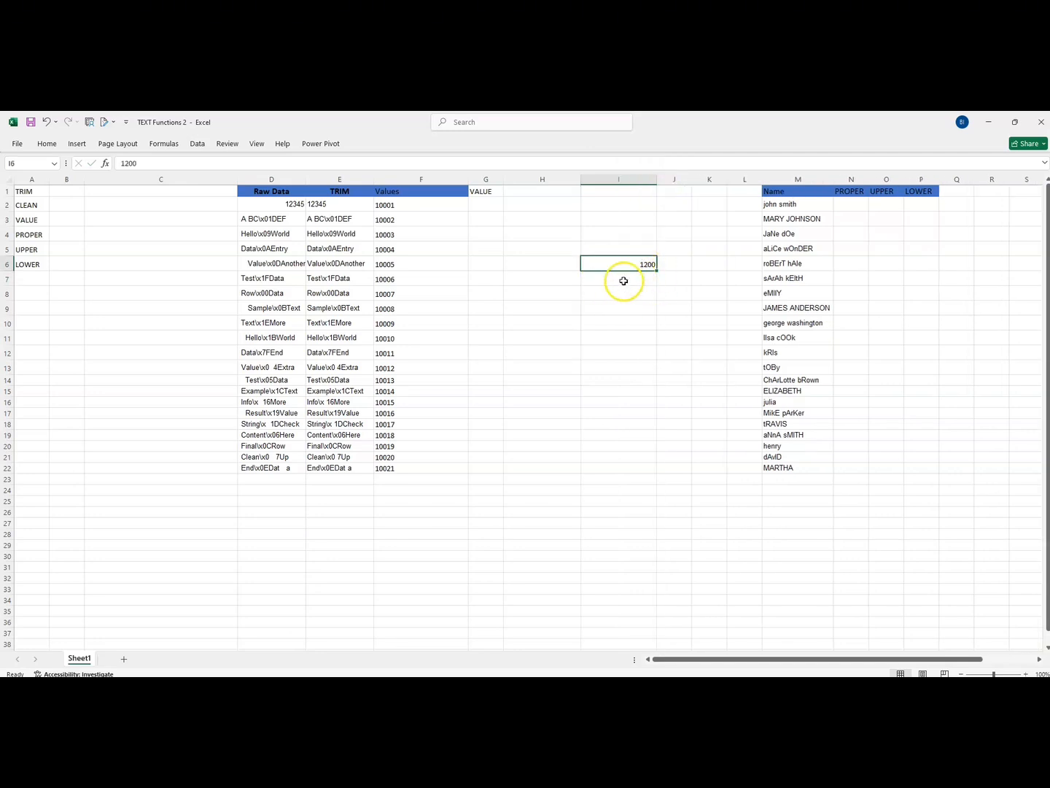
Step: Enter a sample name as text in cell I7, below the number 1200
{"action": "left_click", "coordinate": [624, 281]}
{"action": "type", "text": "BLESSING"}
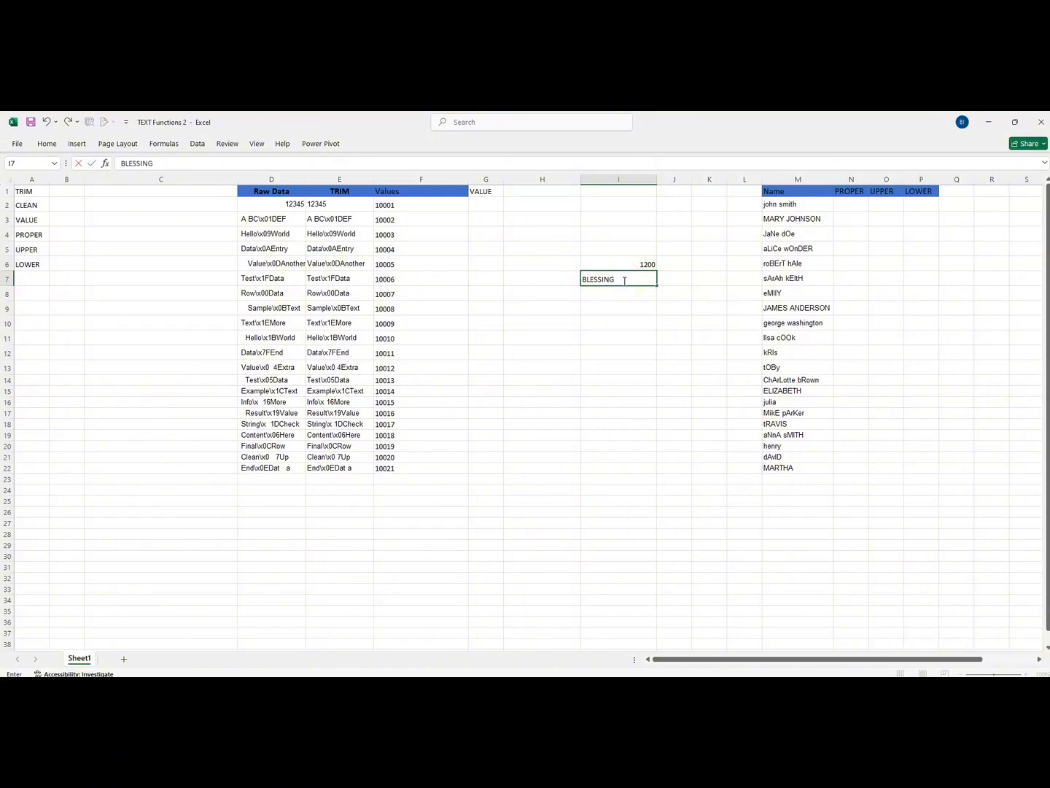
{"action": "key", "text": "Return"}
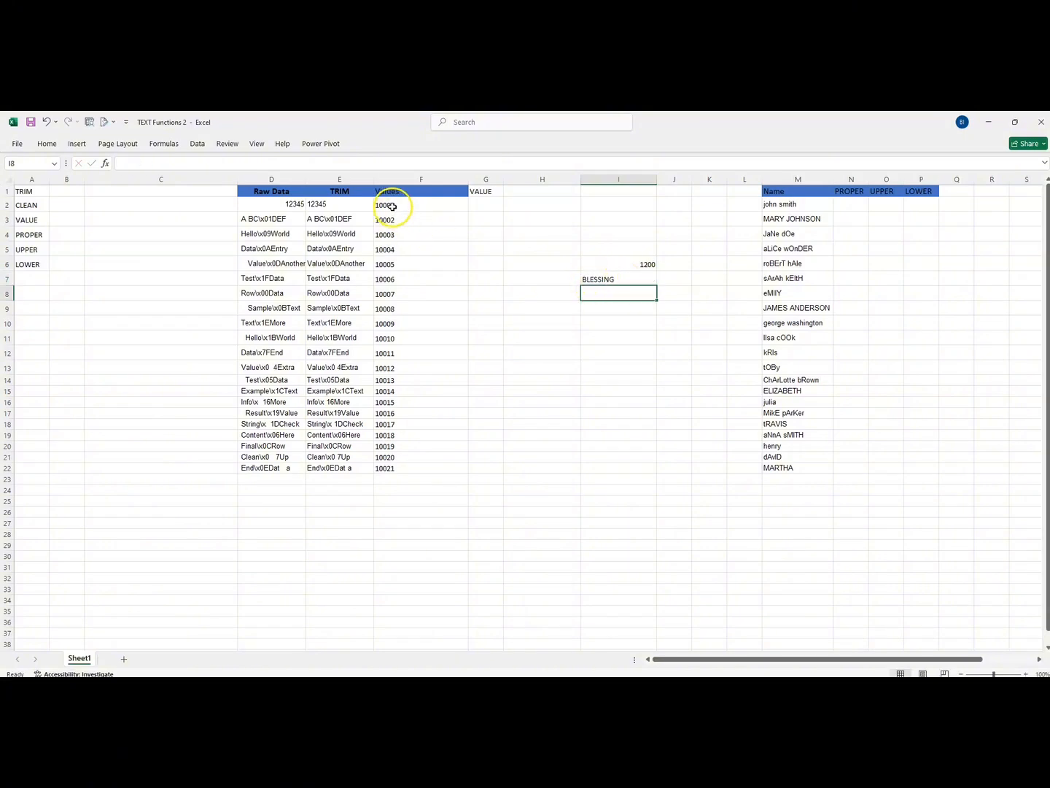
Step: Convert the first text number in the Values column by entering =VALUE(F2) in cell G2
{"action": "left_click_drag", "start_coordinate": [390, 206], "coordinate": [390, 468]}
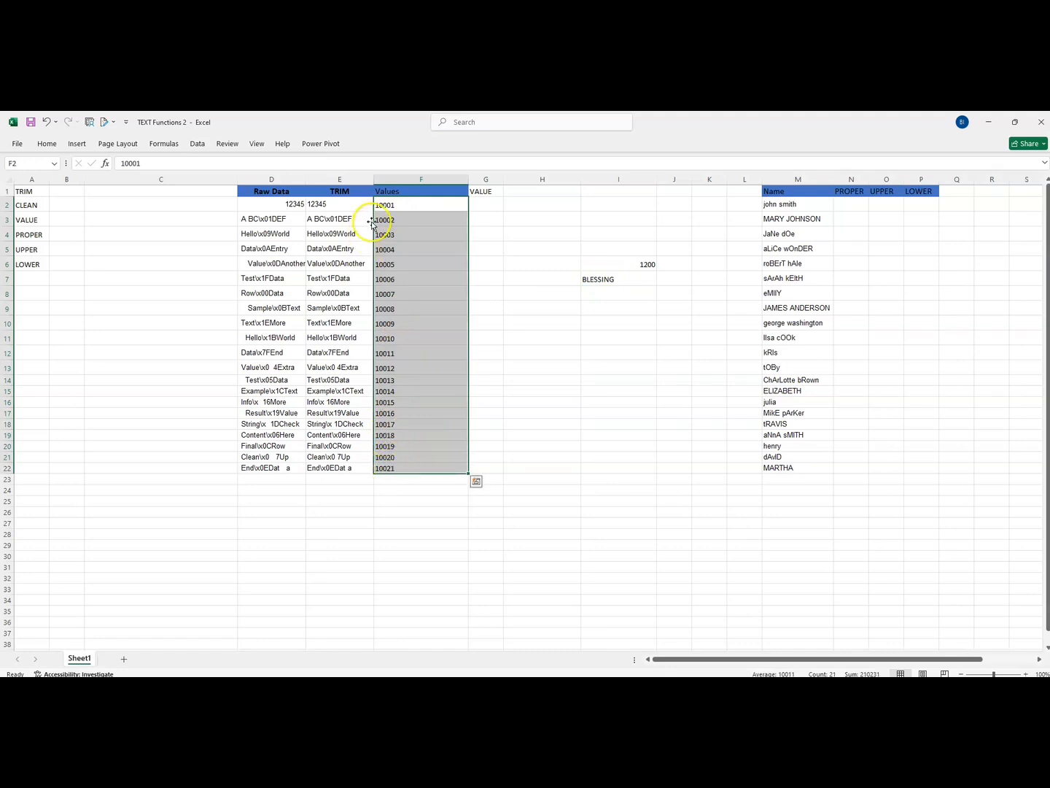
{"action": "left_click_drag", "start_coordinate": [381, 208], "coordinate": [384, 468]}
{"action": "left_click_drag", "start_coordinate": [382, 209], "coordinate": [381, 470]}
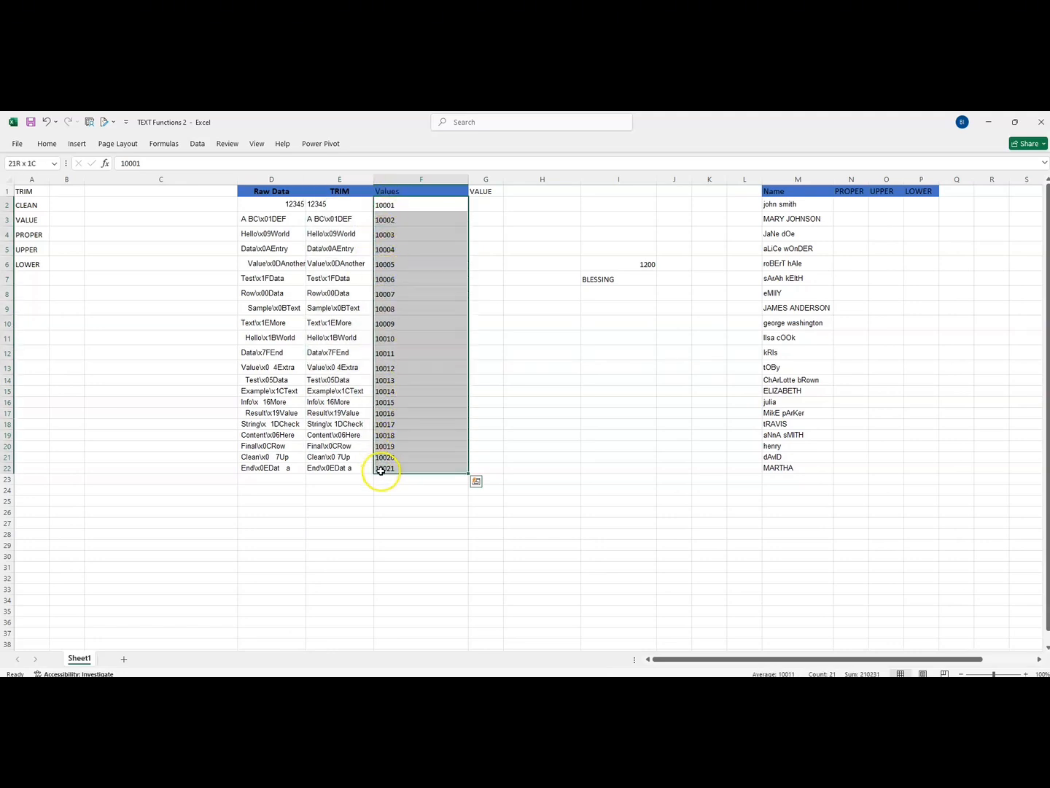
{"action": "left_click", "coordinate": [483, 207]}
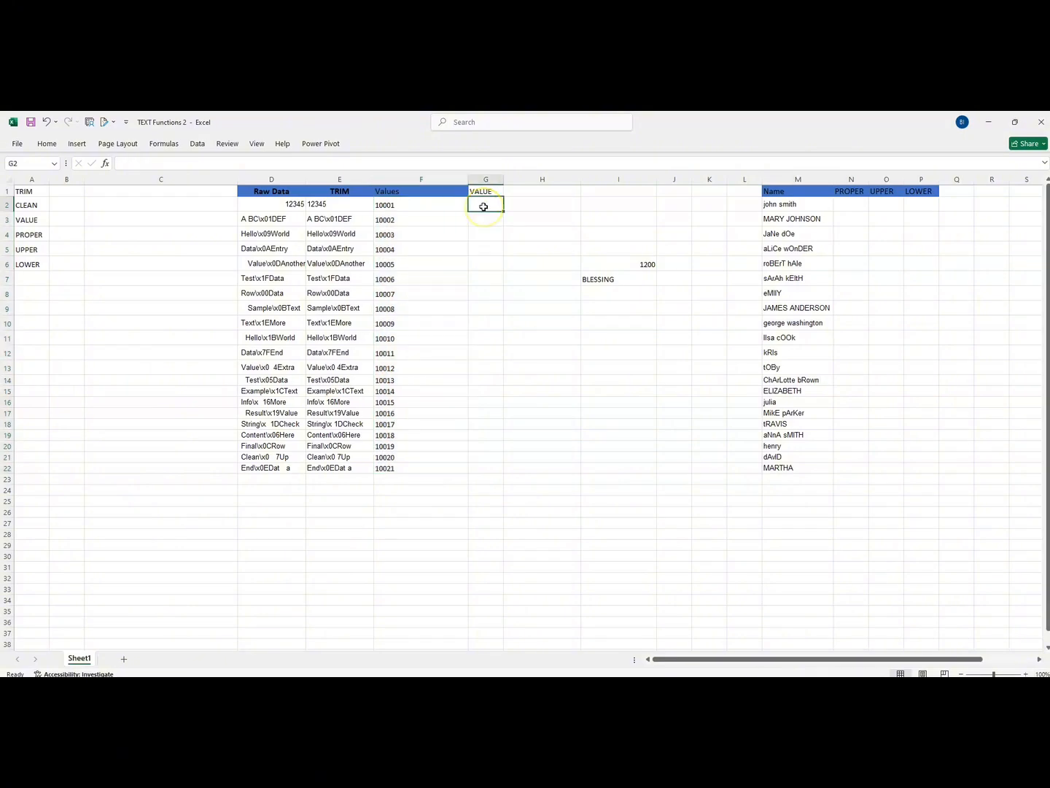
{"action": "type", "text": "=VLAU"}
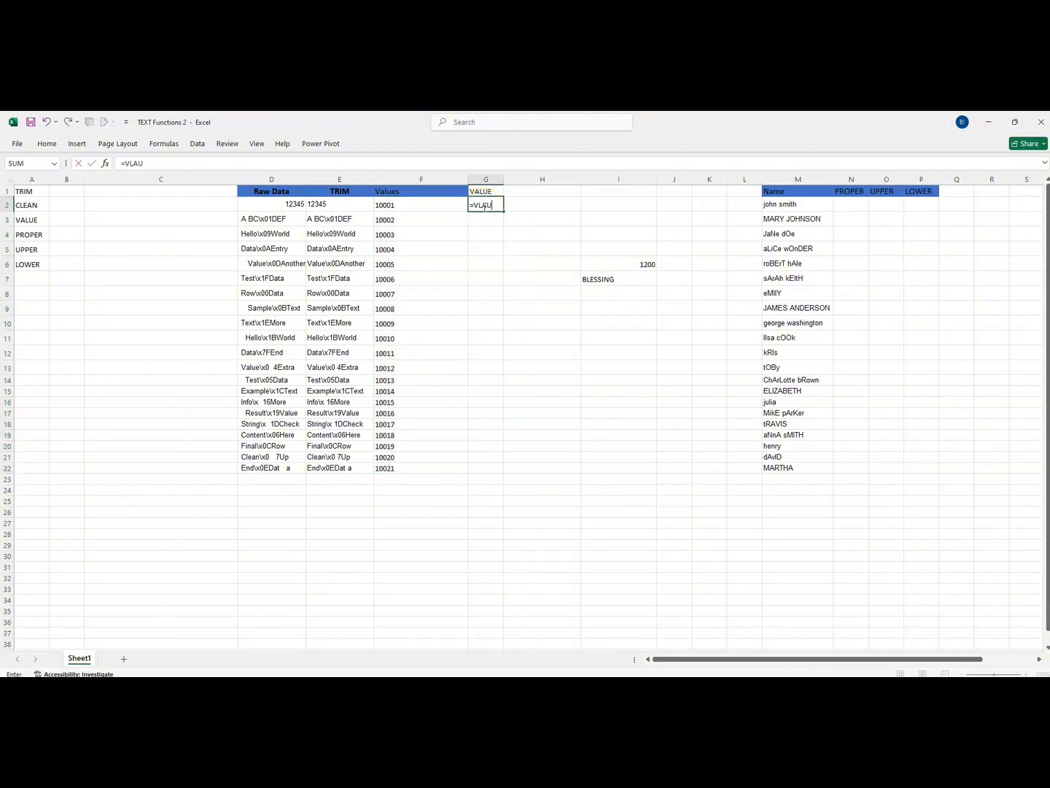
{"action": "key", "text": "BackSpace"}
{"action": "key", "text": "BackSpace"}
{"action": "key", "text": "BackSpace"}
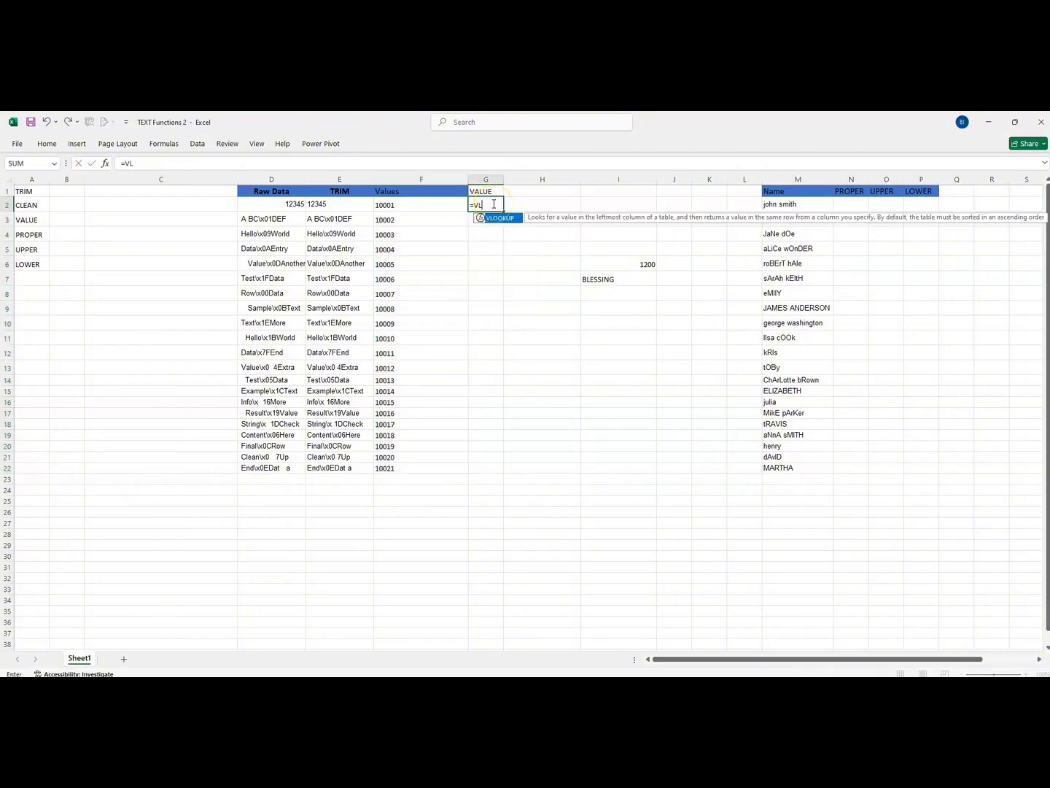
{"action": "type", "text": "ALUE"}
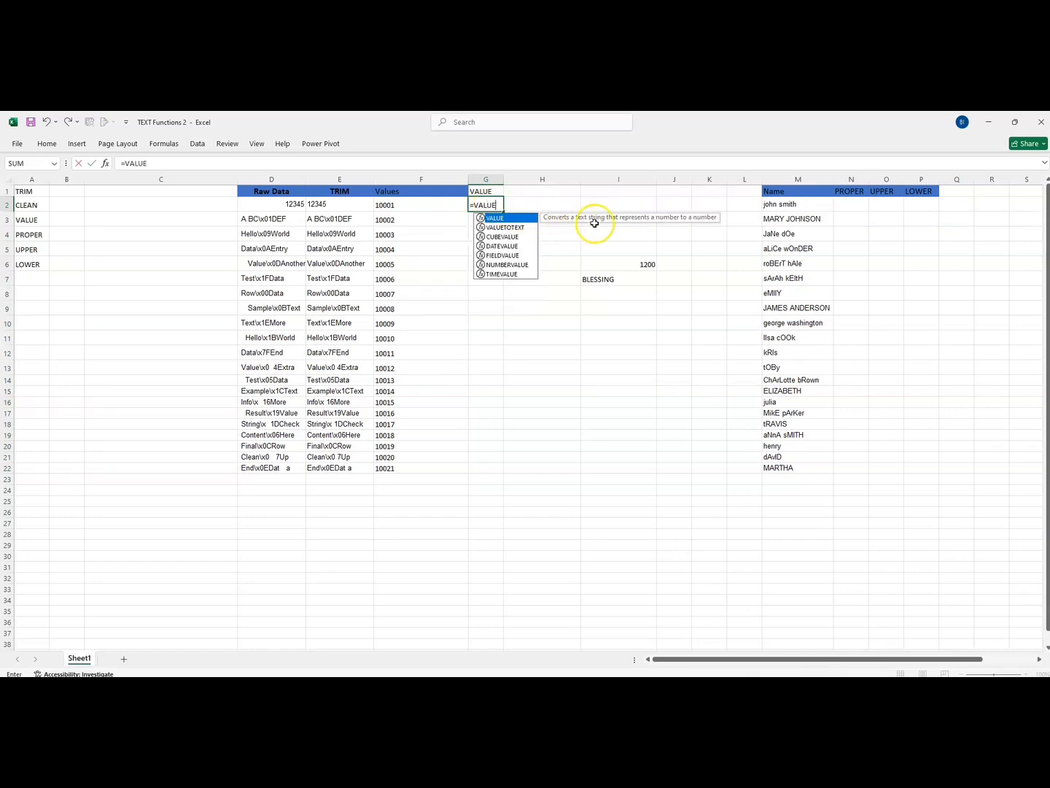
{"action": "double_click", "coordinate": [503, 219]}
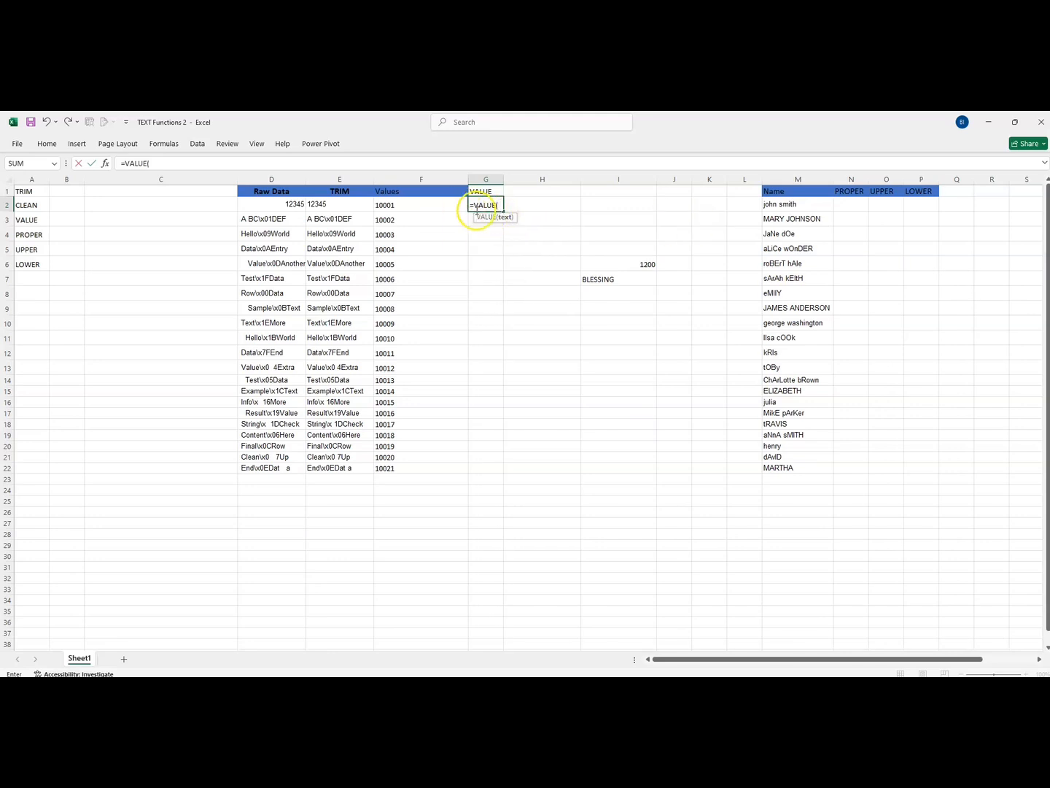
{"action": "left_click", "coordinate": [393, 208]}
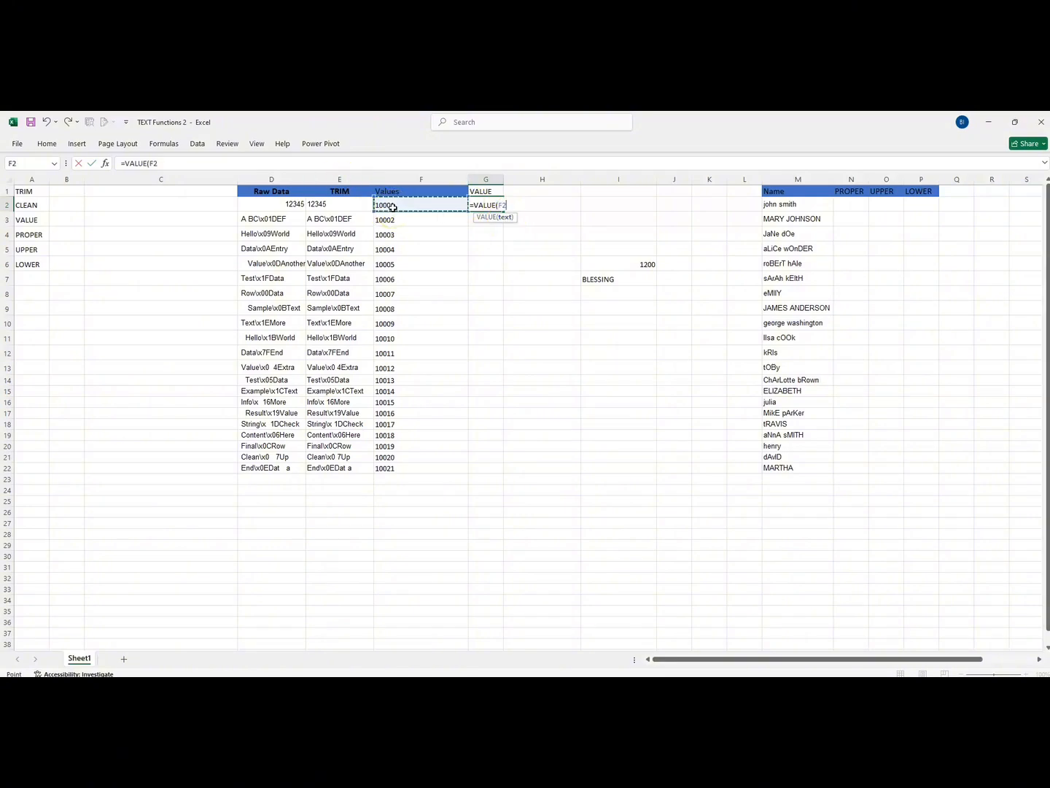
{"action": "type", "text": ")"}
{"action": "key", "text": "Return"}
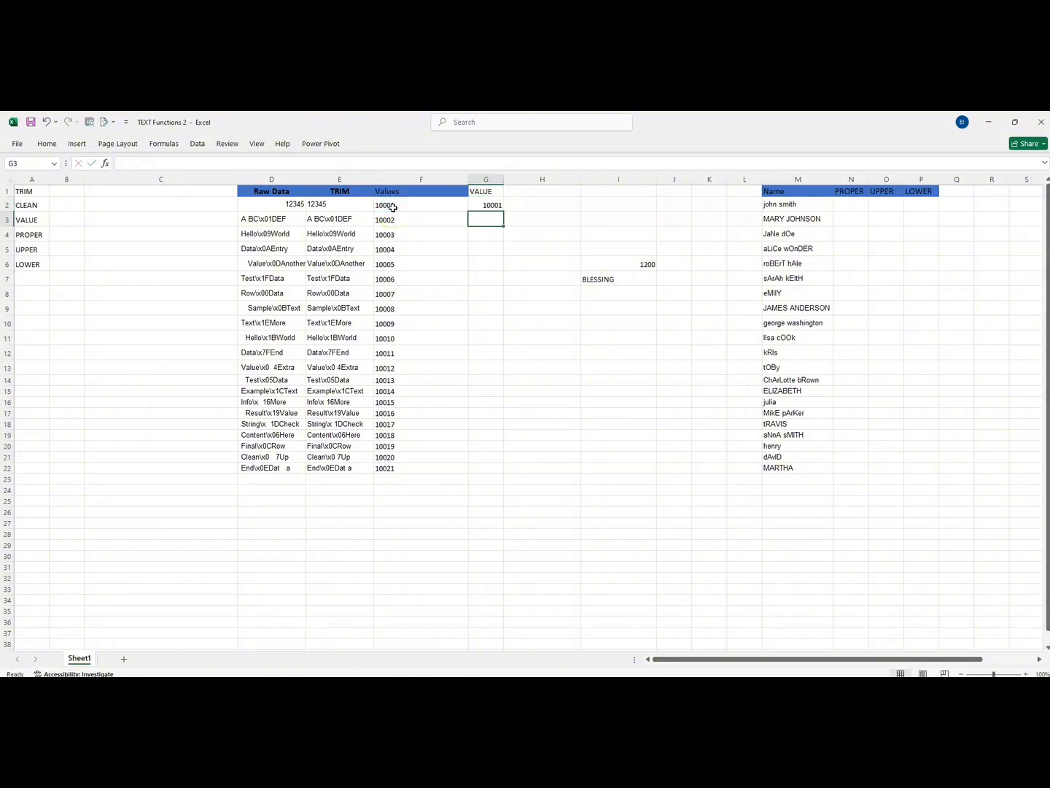
Step: Fill the VALUE formula from G2 down to row 22 and widen column G
{"action": "left_click", "coordinate": [482, 206]}
{"action": "double_click", "coordinate": [500, 211]}
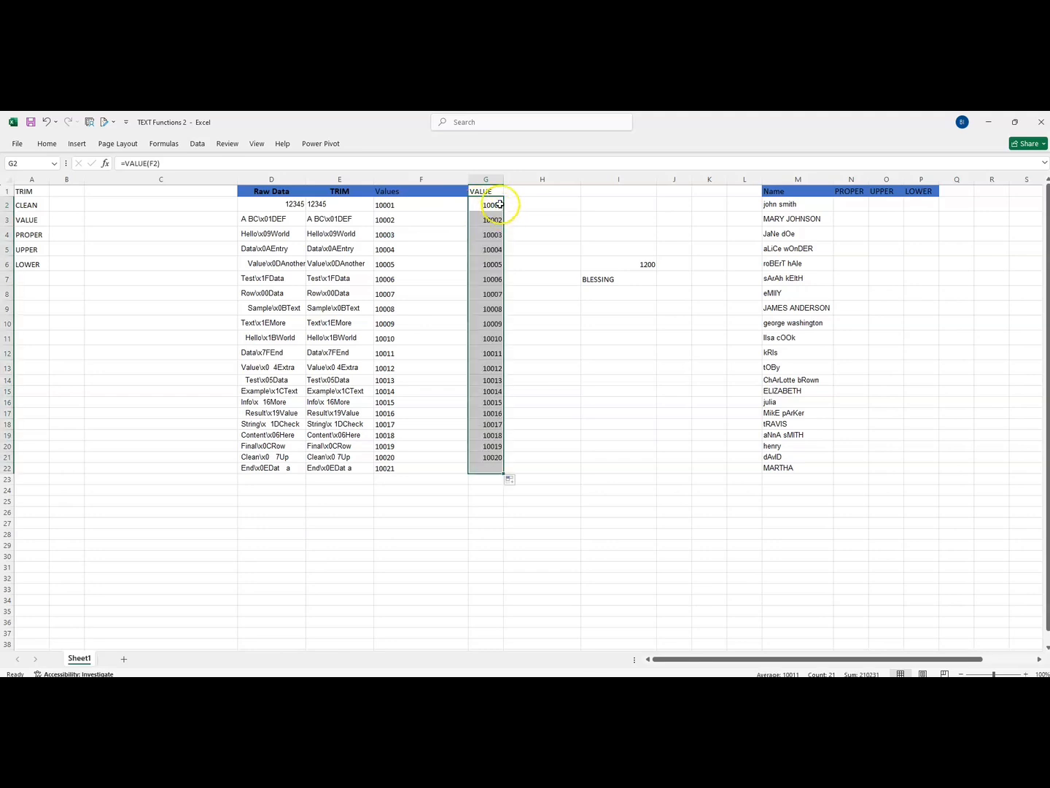
{"action": "left_click_drag", "start_coordinate": [503, 179], "coordinate": [547, 184]}
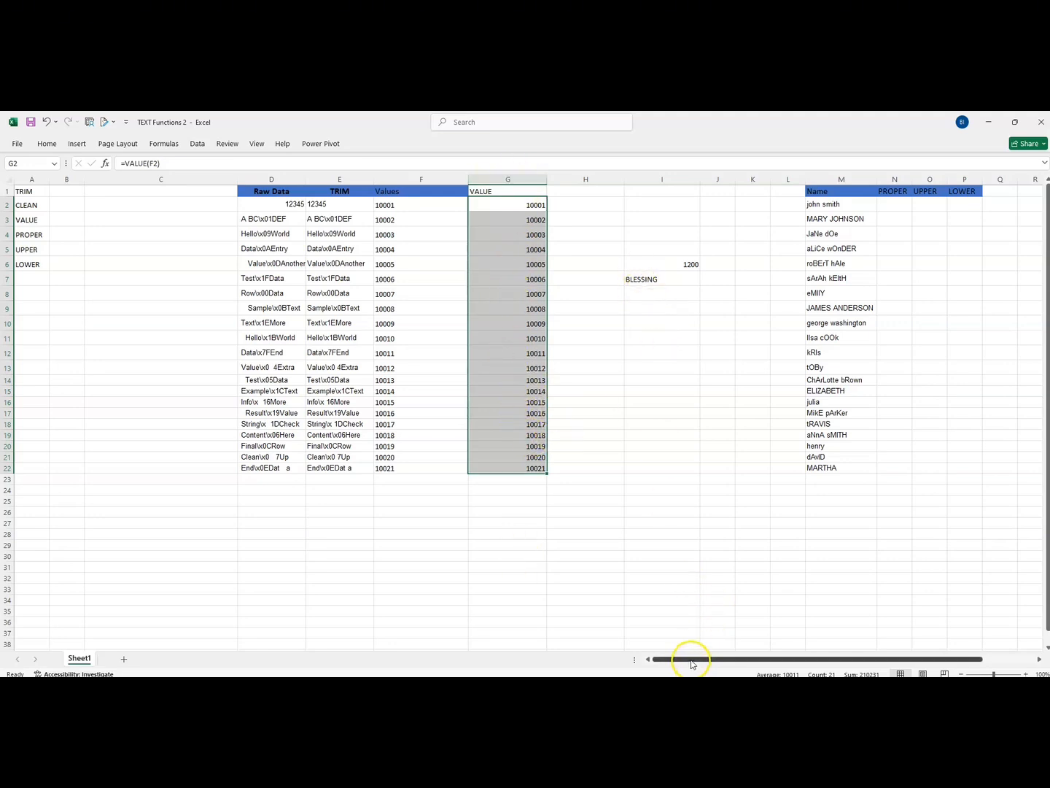
Step: Examine the capitalization of the entries in the Name column, going through them cell by cell
{"action": "left_click_drag", "start_coordinate": [693, 663], "coordinate": [762, 654]}
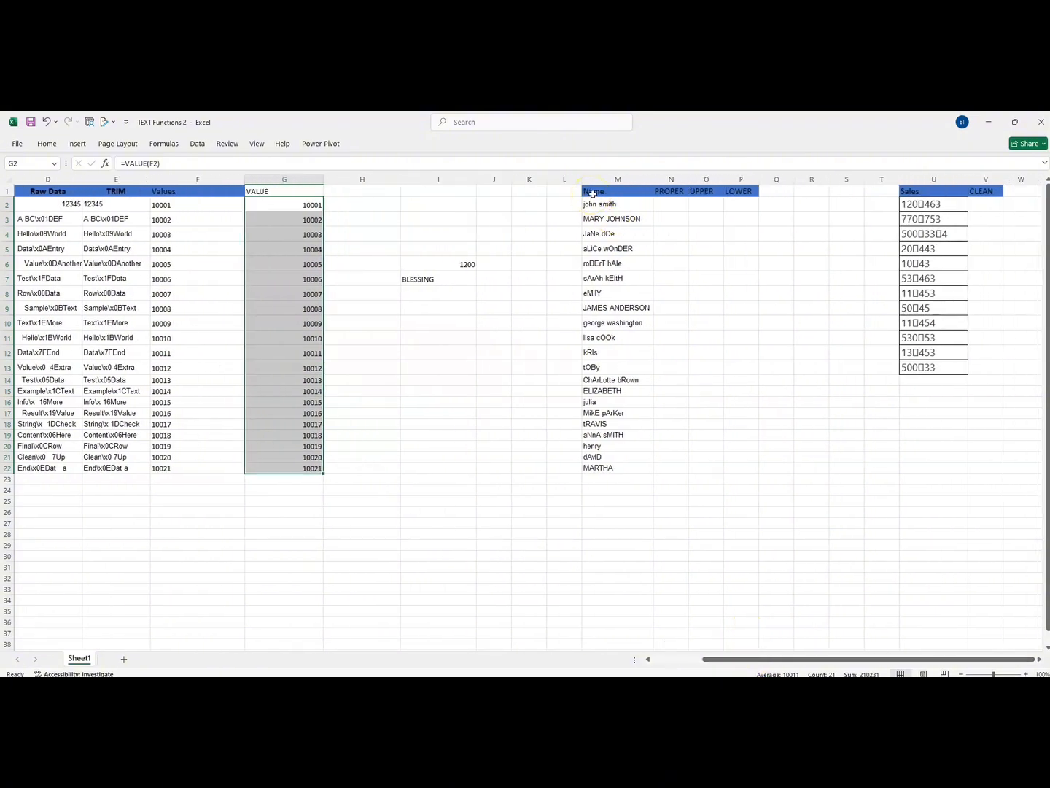
{"action": "left_click_drag", "start_coordinate": [593, 192], "coordinate": [600, 471]}
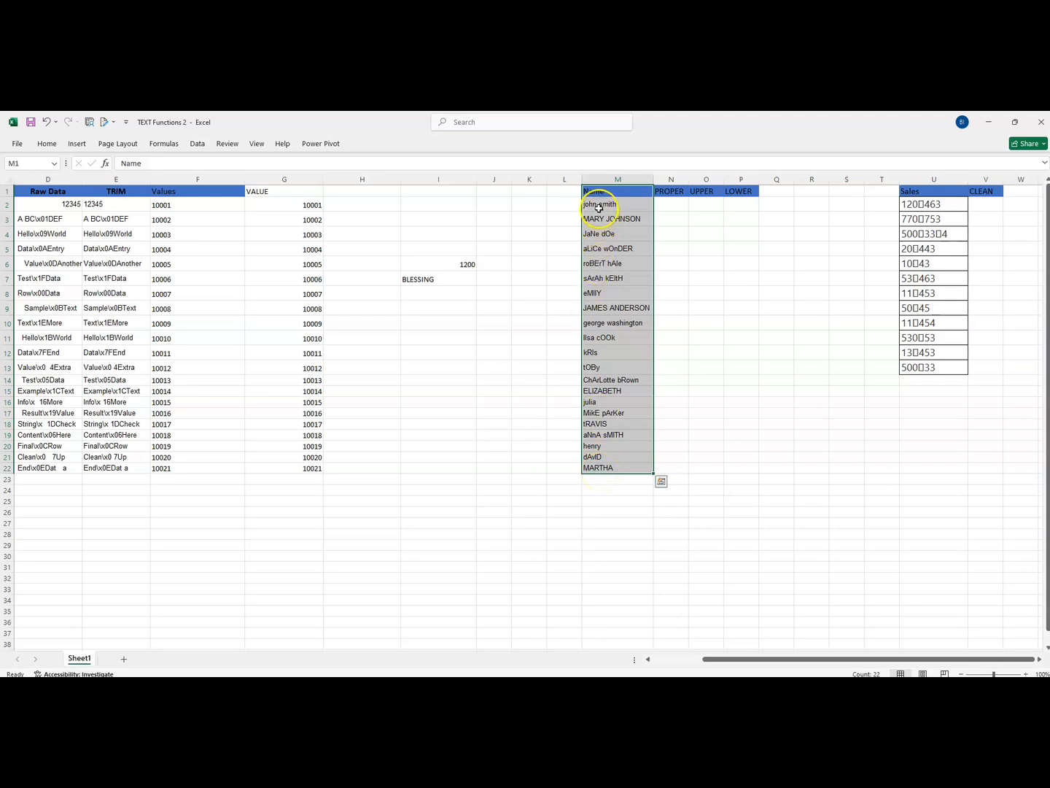
{"action": "left_click_drag", "start_coordinate": [593, 206], "coordinate": [595, 469]}
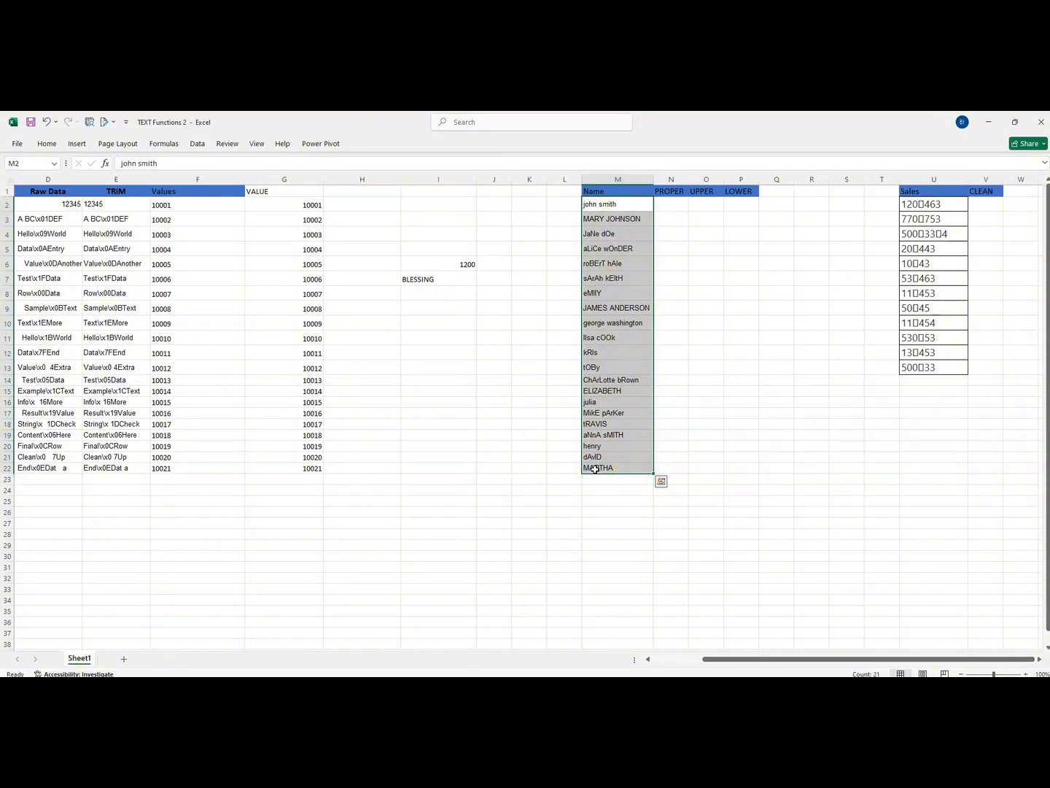
{"action": "left_click", "coordinate": [597, 219]}
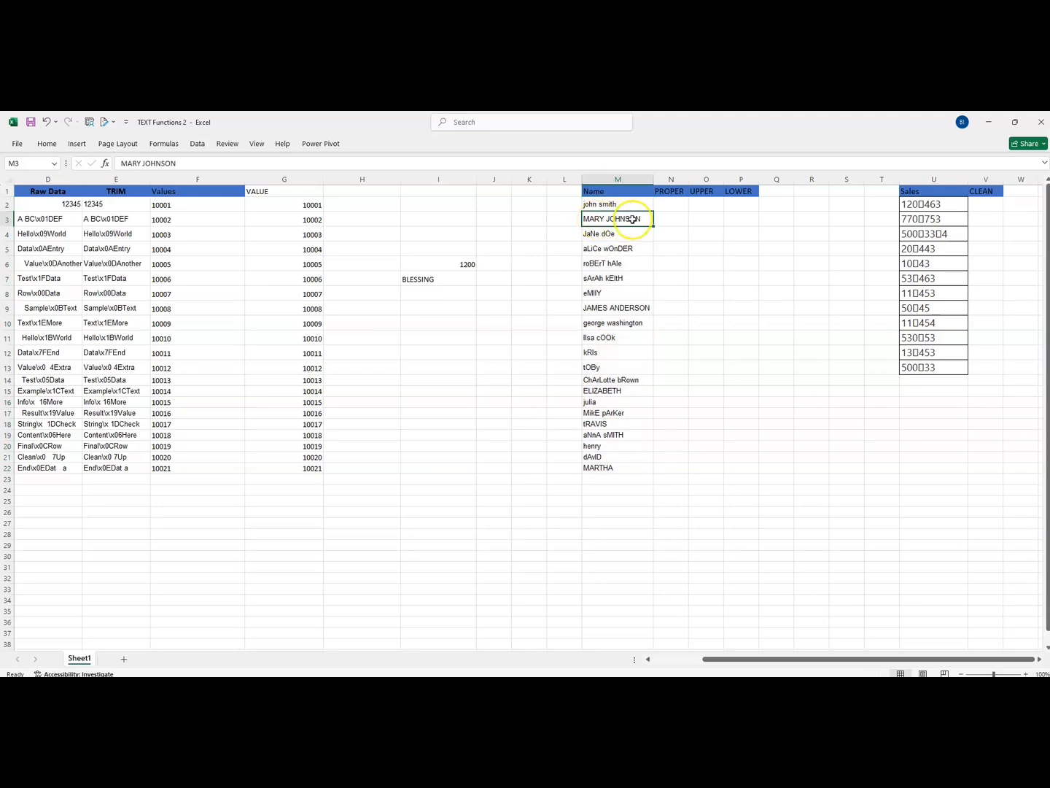
{"action": "left_click", "coordinate": [601, 234]}
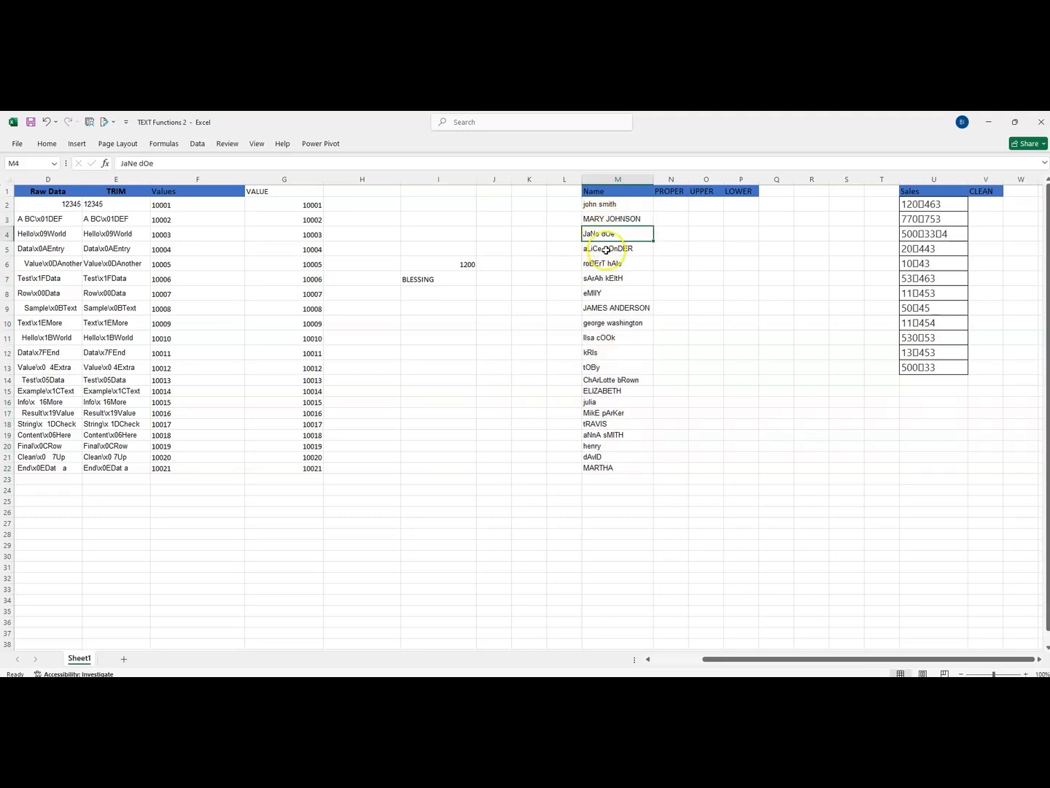
{"action": "left_click", "coordinate": [604, 248]}
{"action": "left_click", "coordinate": [606, 263]}
{"action": "left_click", "coordinate": [606, 278]}
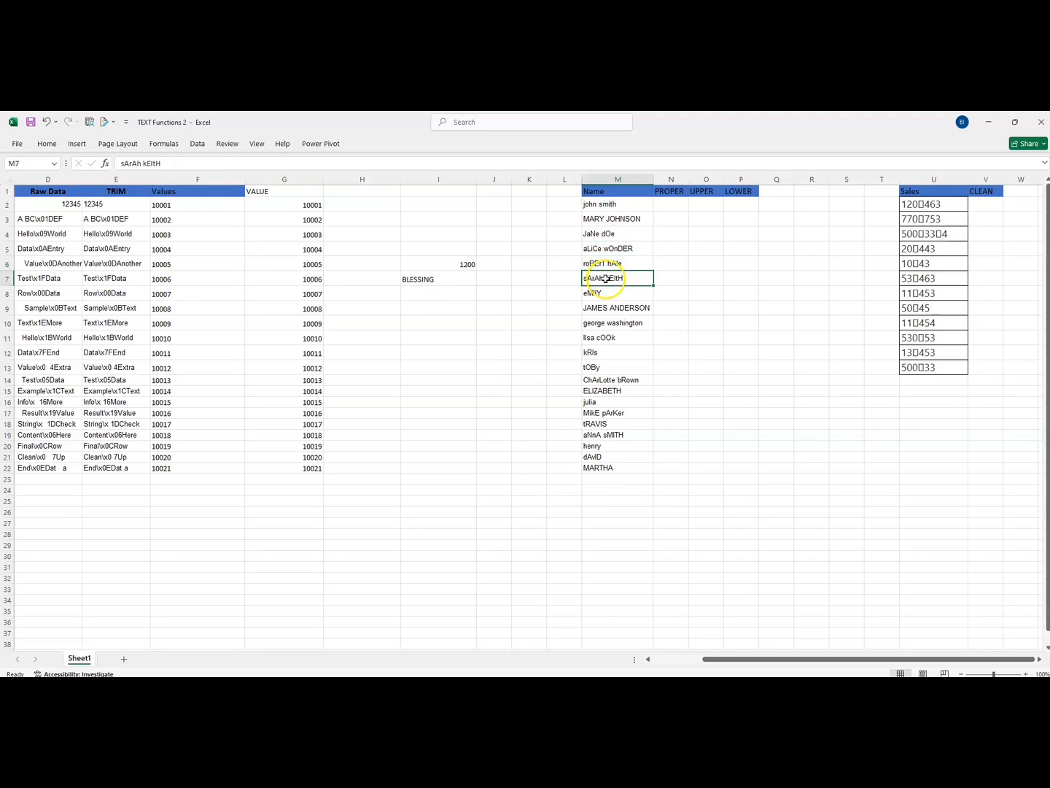
{"action": "left_click", "coordinate": [600, 294]}
{"action": "left_click", "coordinate": [605, 307]}
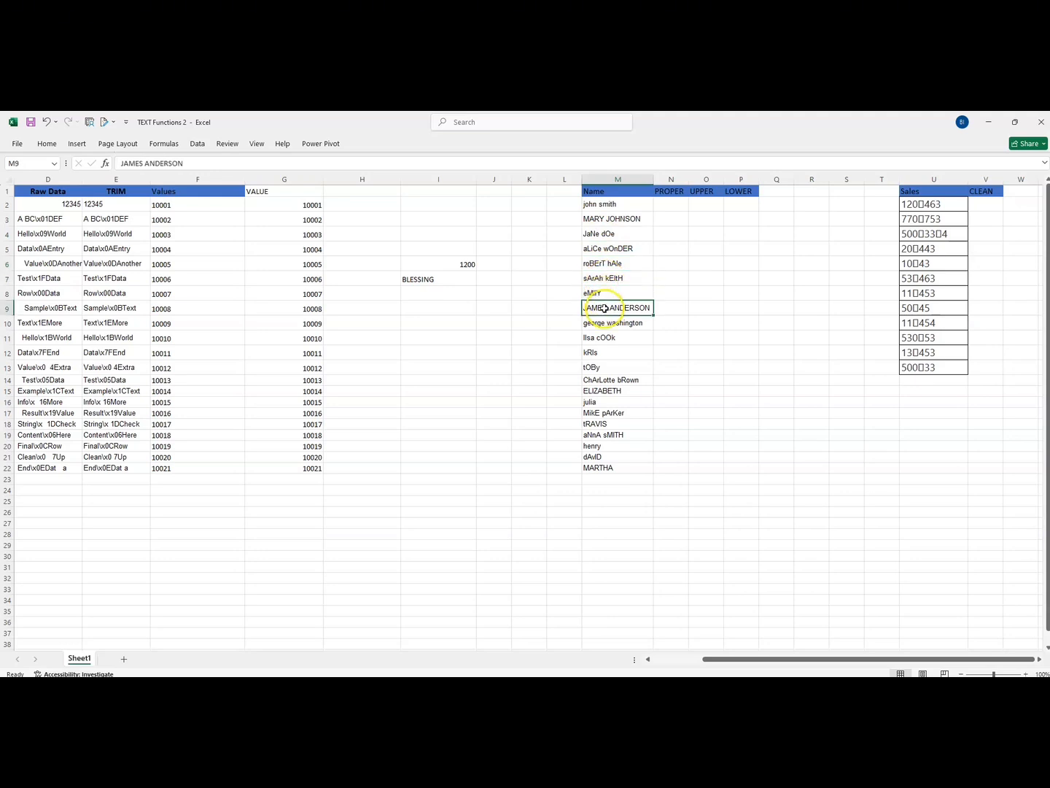
{"action": "left_click", "coordinate": [605, 322]}
{"action": "left_click", "coordinate": [604, 339]}
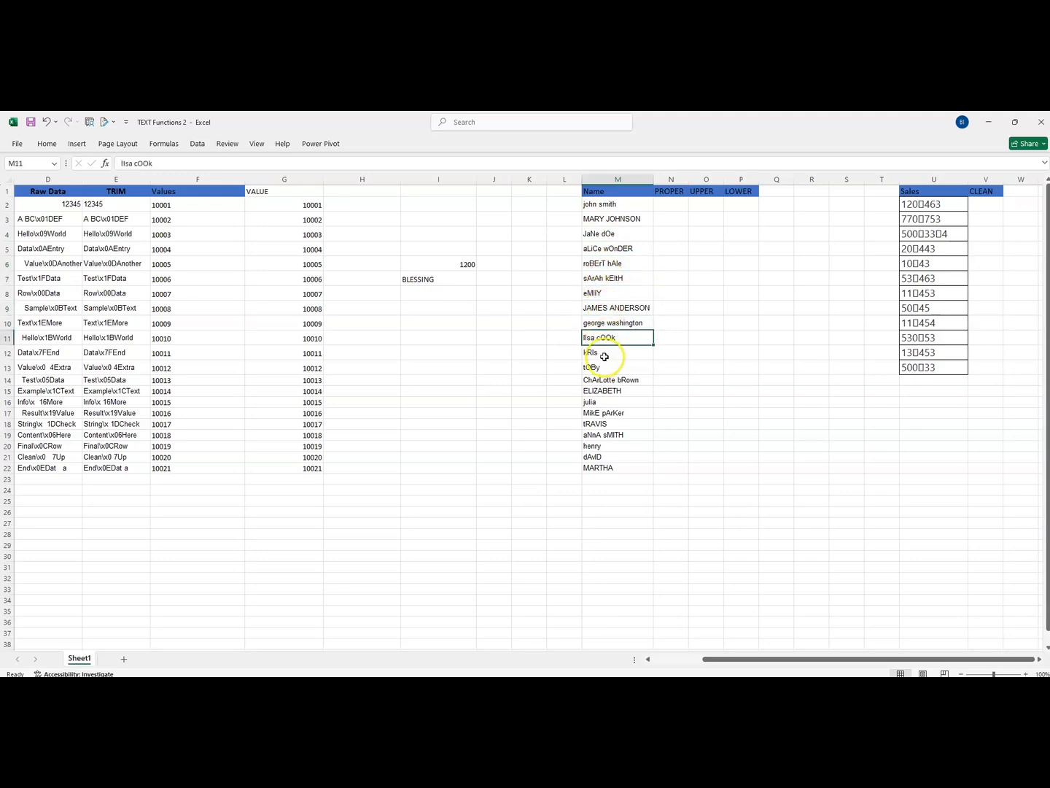
{"action": "left_click", "coordinate": [604, 355]}
{"action": "left_click", "coordinate": [606, 368]}
{"action": "left_click", "coordinate": [608, 381]}
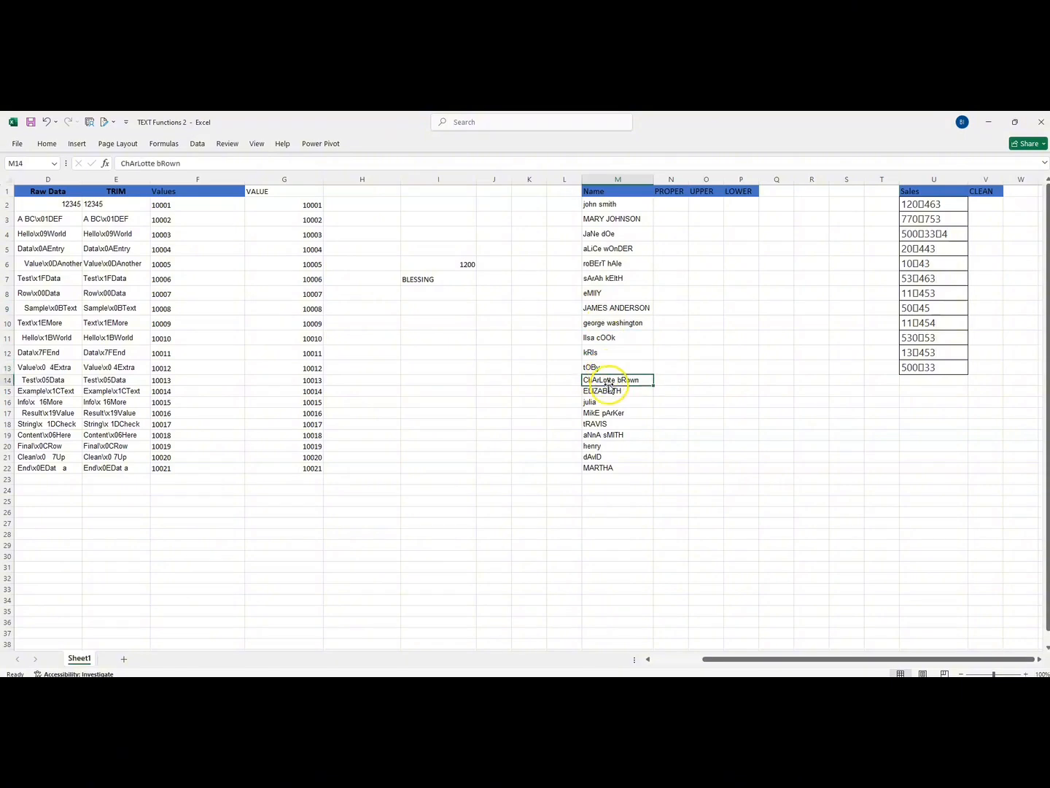
{"action": "left_click", "coordinate": [608, 391]}
{"action": "left_click", "coordinate": [609, 403]}
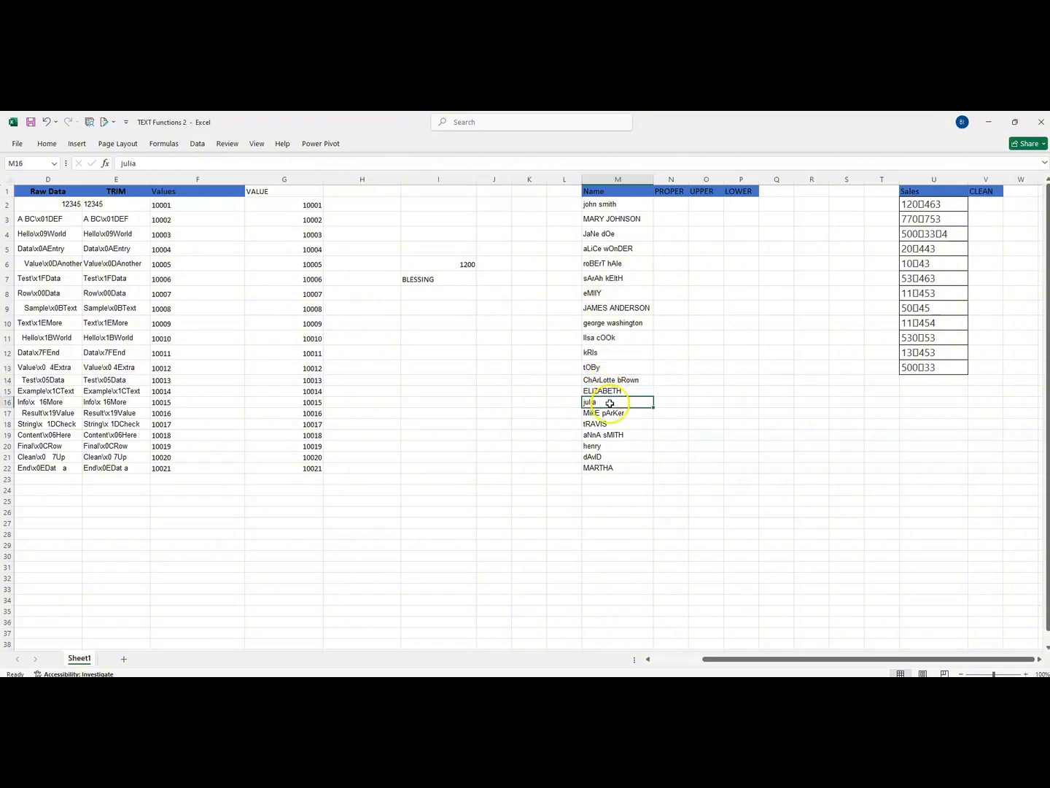
Step: Convert the names to proper case by entering =PROPER(M2) in cell N2 and filling it down to row 22
{"action": "left_click", "coordinate": [658, 207]}
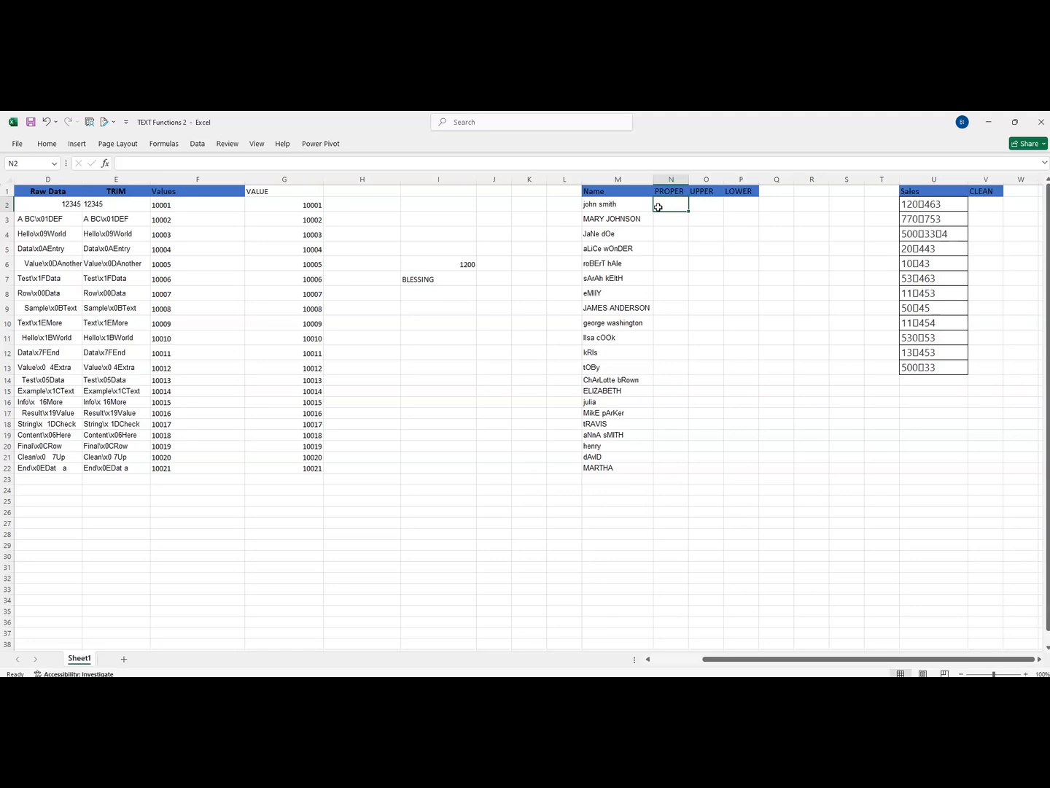
{"action": "type", "text": "=PROPER"}
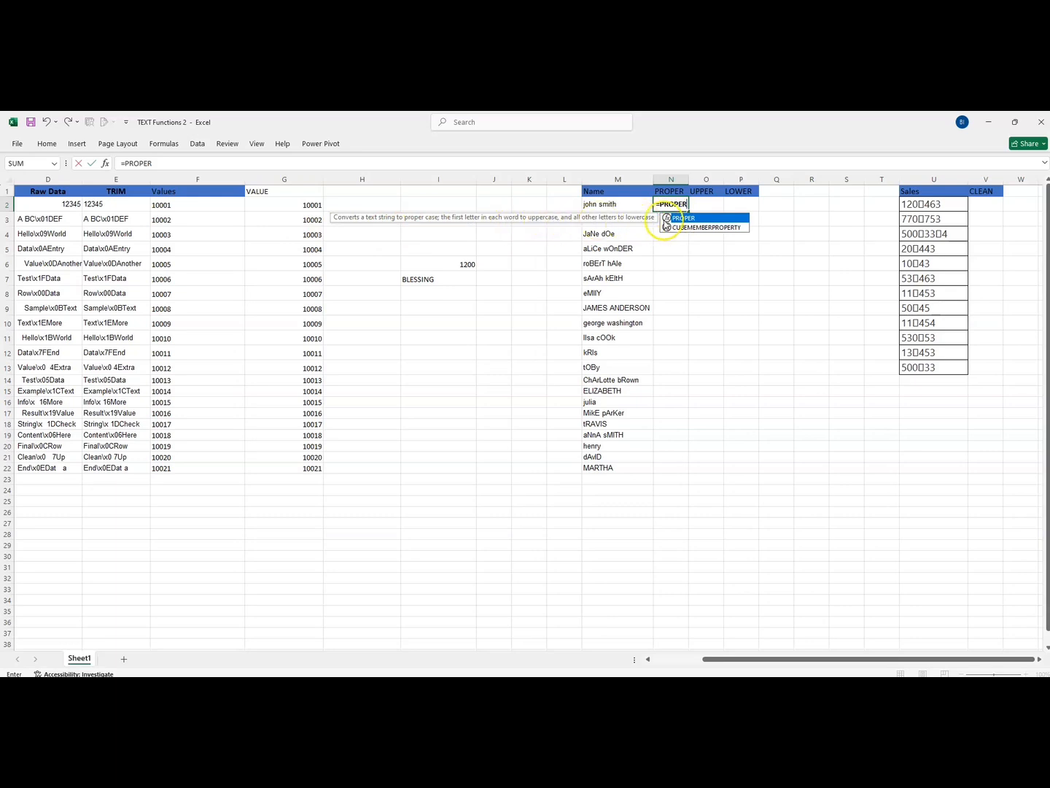
{"action": "double_click", "coordinate": [693, 218]}
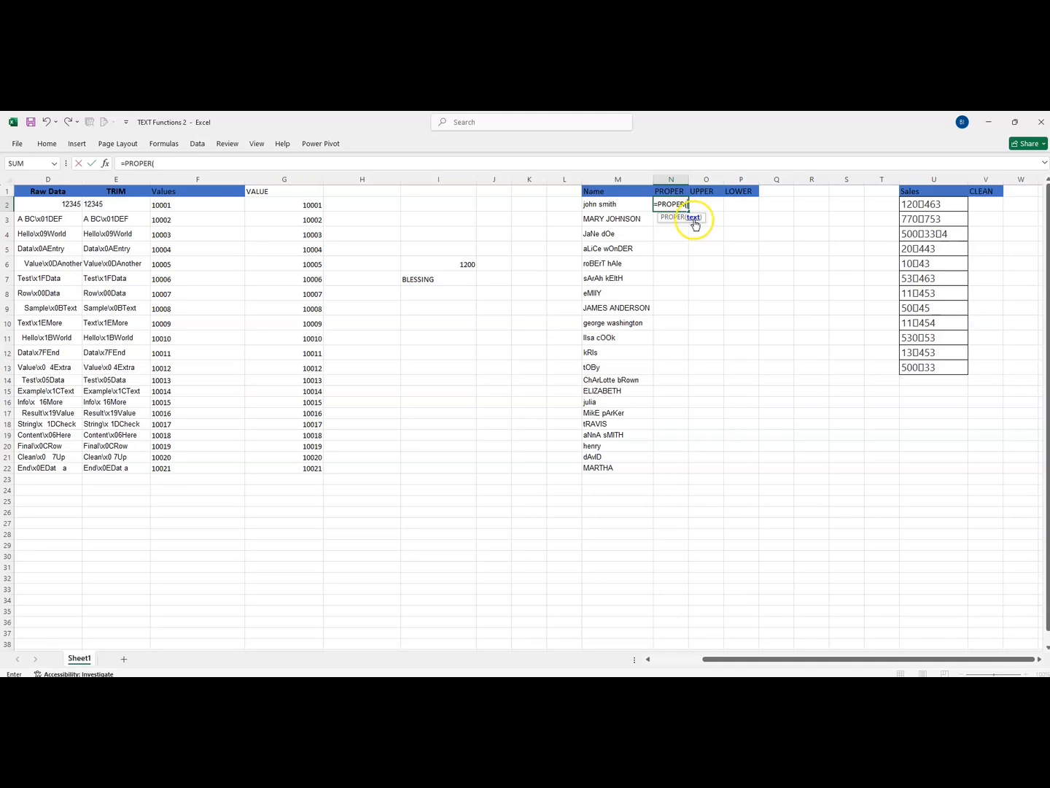
{"action": "left_click", "coordinate": [593, 204]}
{"action": "key", "text": "Return"}
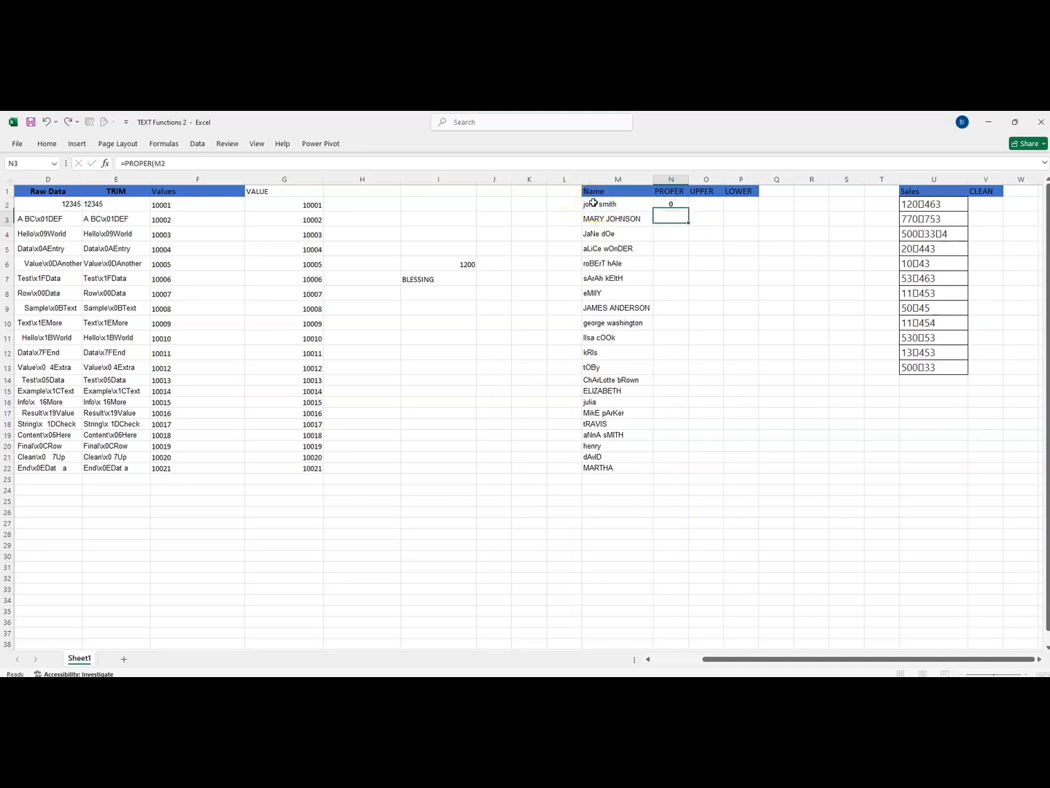
{"action": "left_click", "coordinate": [668, 207]}
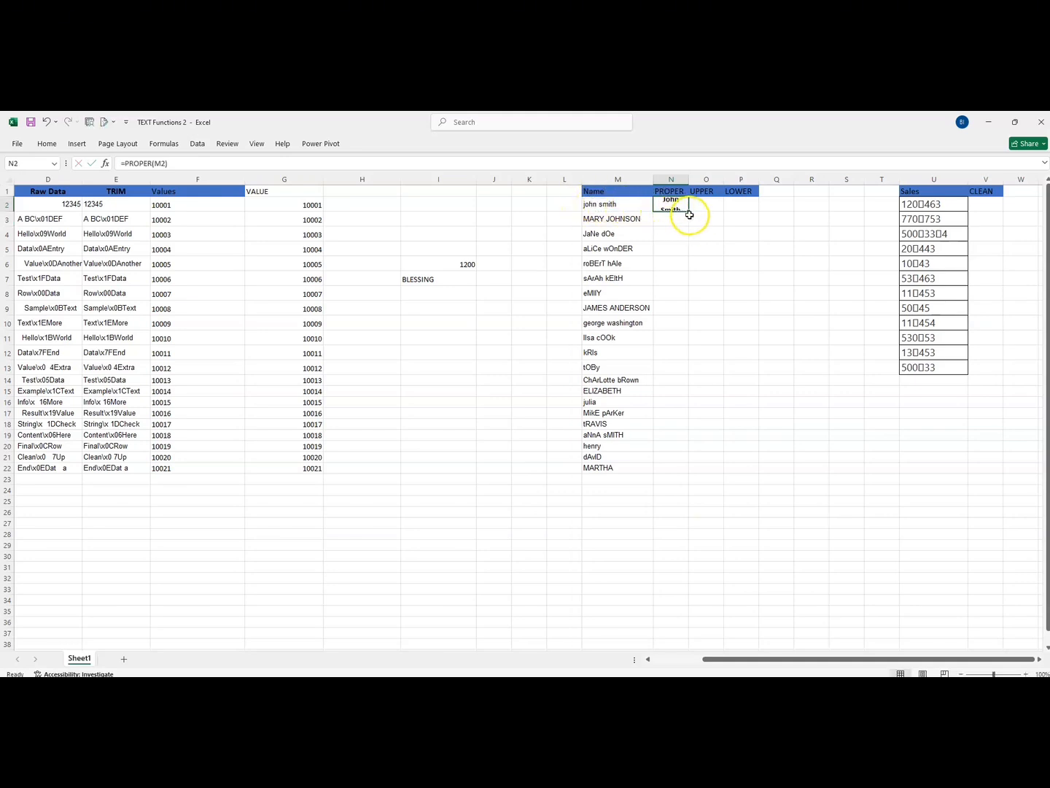
{"action": "double_click", "coordinate": [687, 210]}
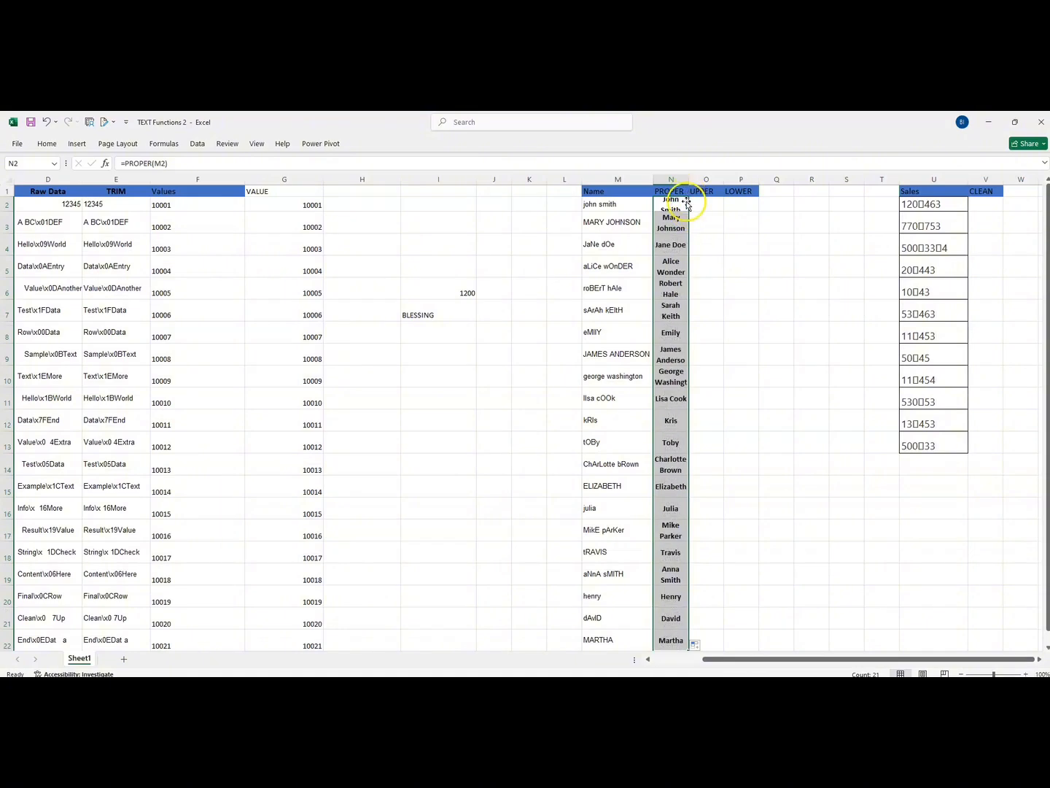
Step: Turn off text wrapping for the name table M1:P22 and auto-fit the width of column N
{"action": "left_click", "coordinate": [593, 196]}
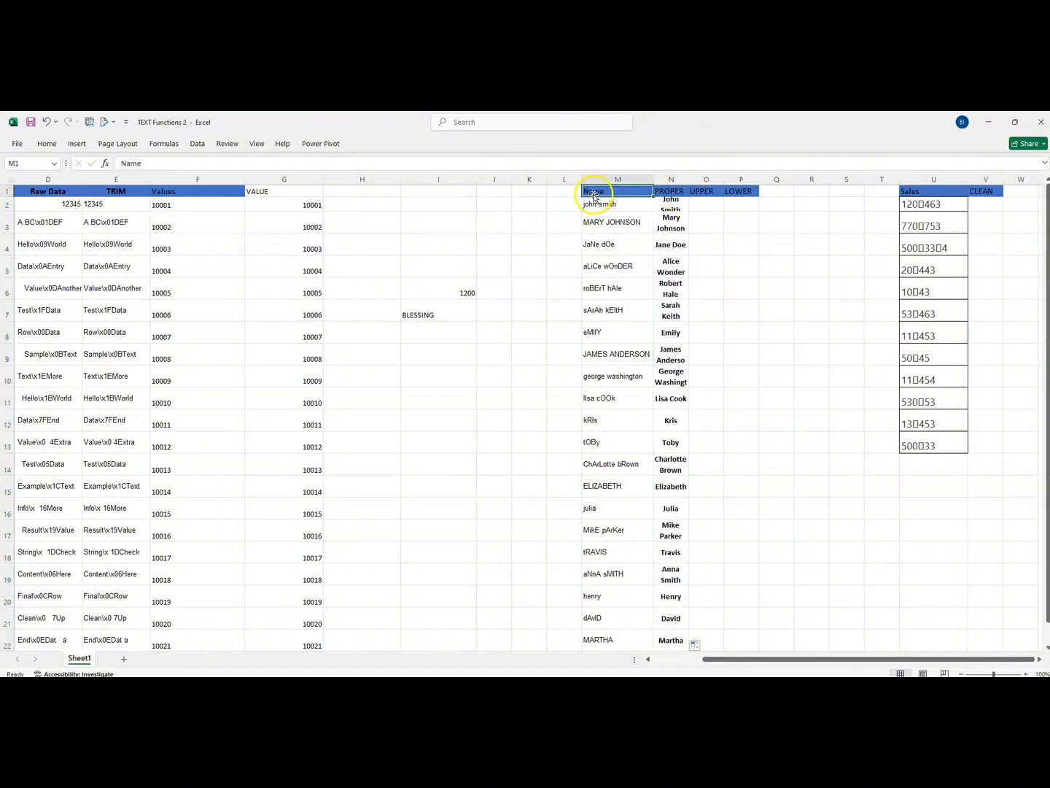
{"action": "key", "text": "ctrl+shift+Right"}
{"action": "key", "text": "ctrl+shift+Down"}
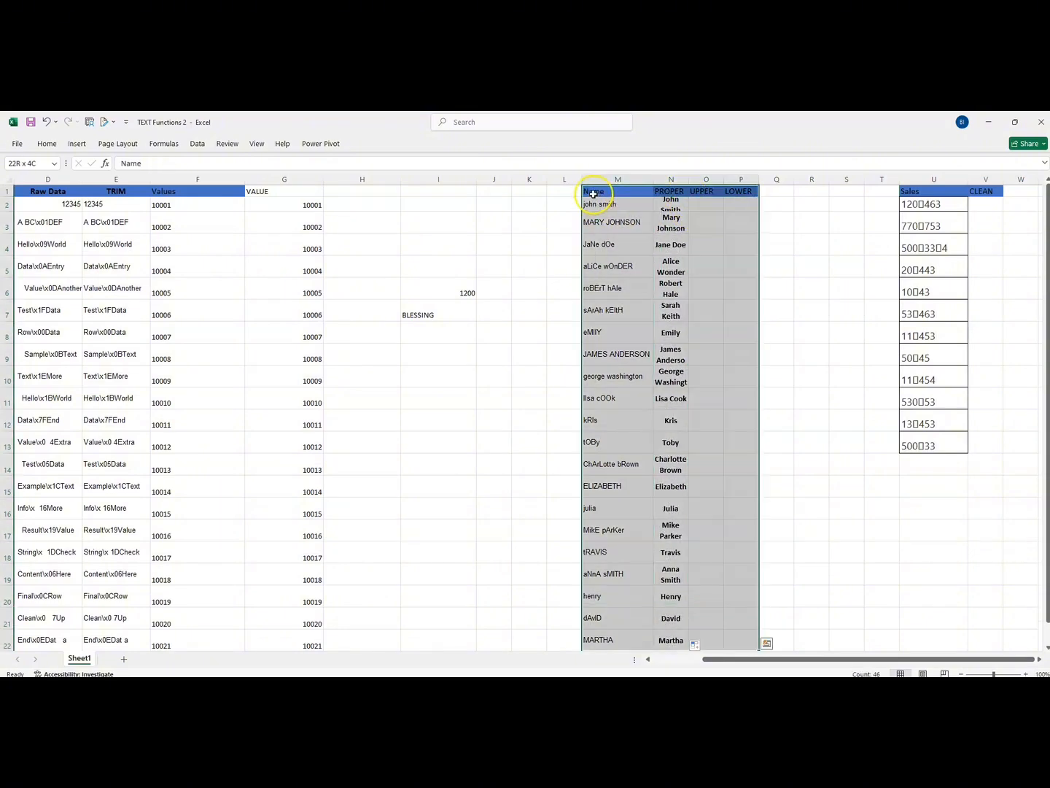
{"action": "left_click", "coordinate": [47, 144]}
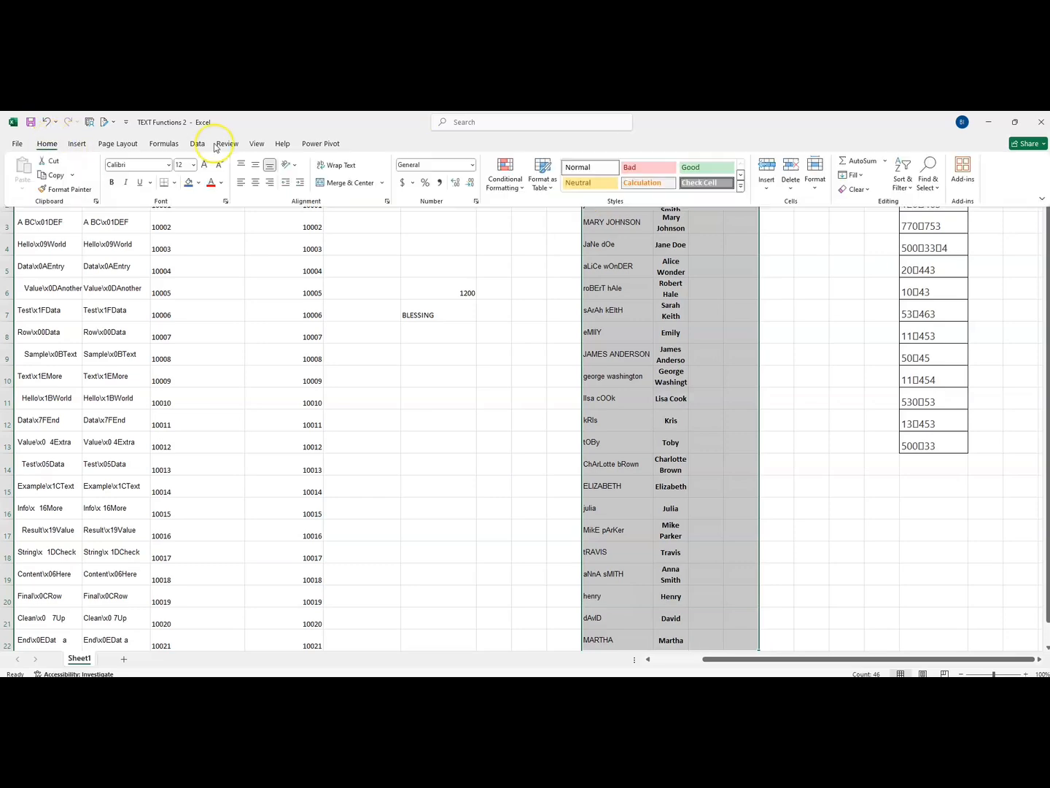
{"action": "left_click", "coordinate": [348, 166]}
{"action": "left_click", "coordinate": [349, 166]}
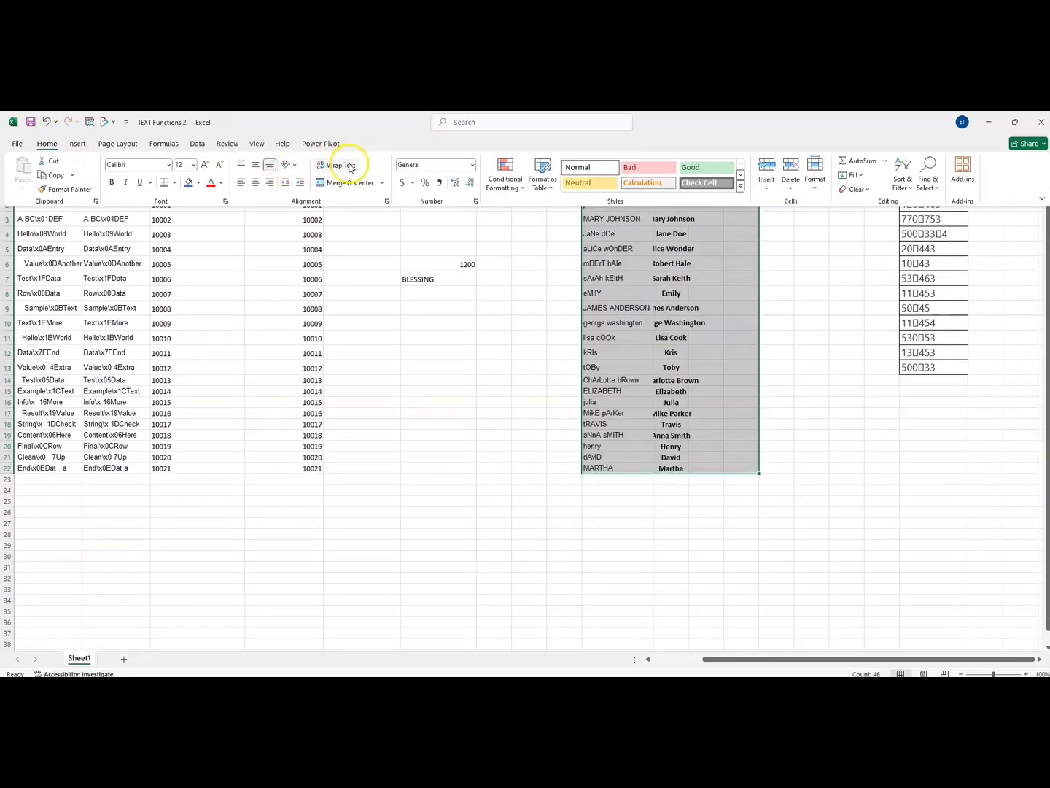
{"action": "left_click", "coordinate": [536, 386]}
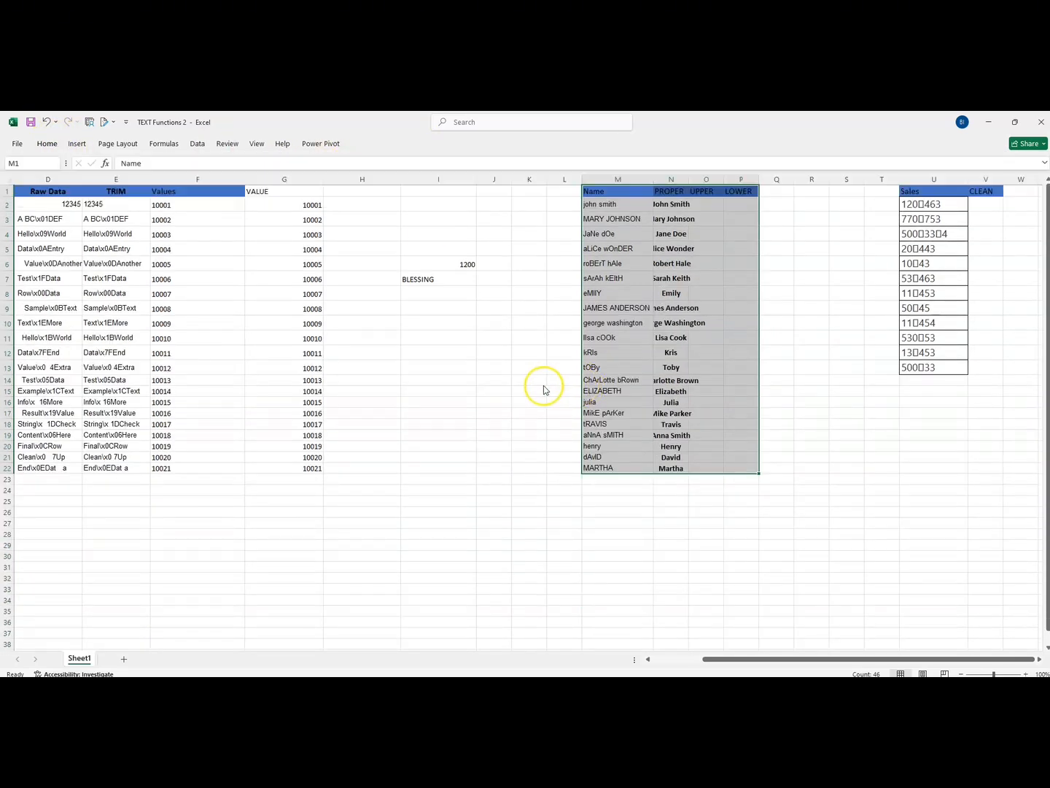
{"action": "double_click", "coordinate": [687, 180]}
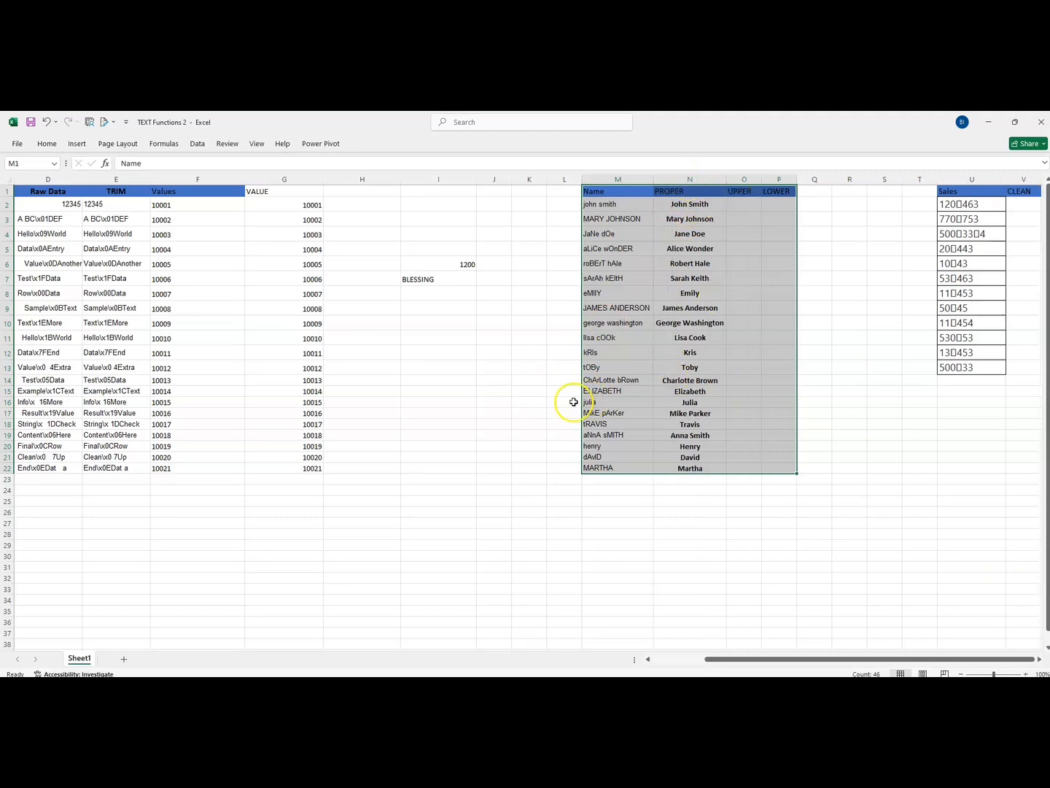
Step: Left-align the PROPER results in N2:N22 and remove their bold formatting
{"action": "left_click", "coordinate": [671, 207]}
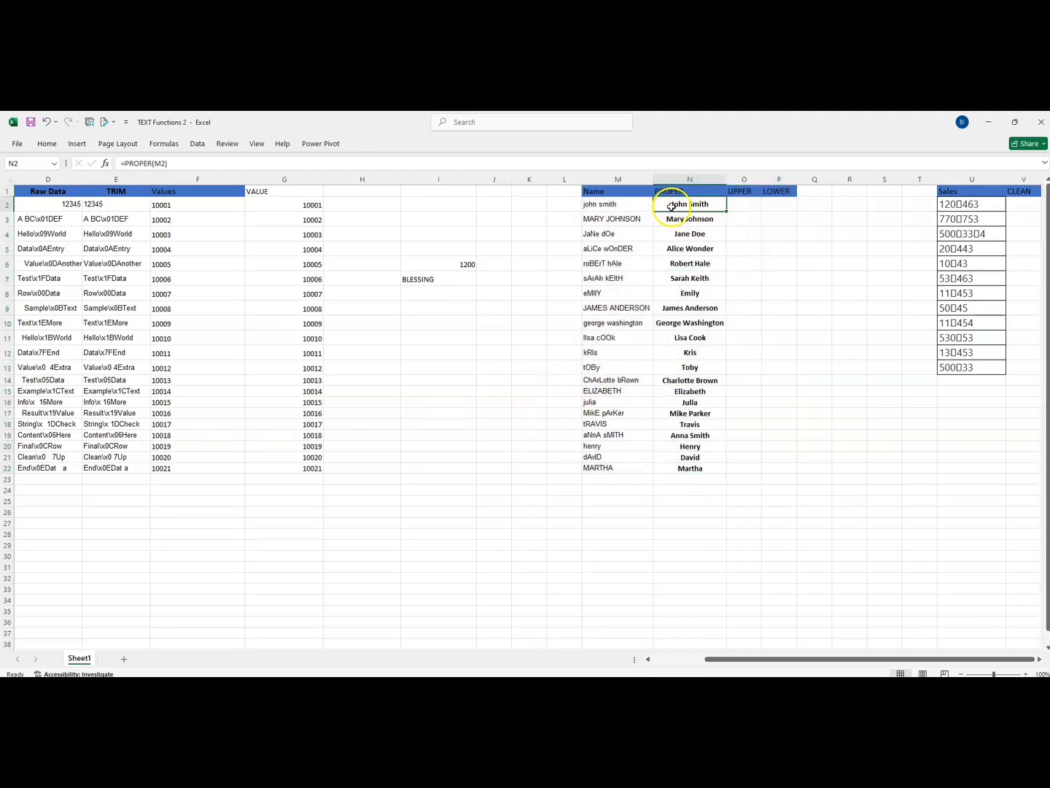
{"action": "key", "text": "ctrl+shift+Down"}
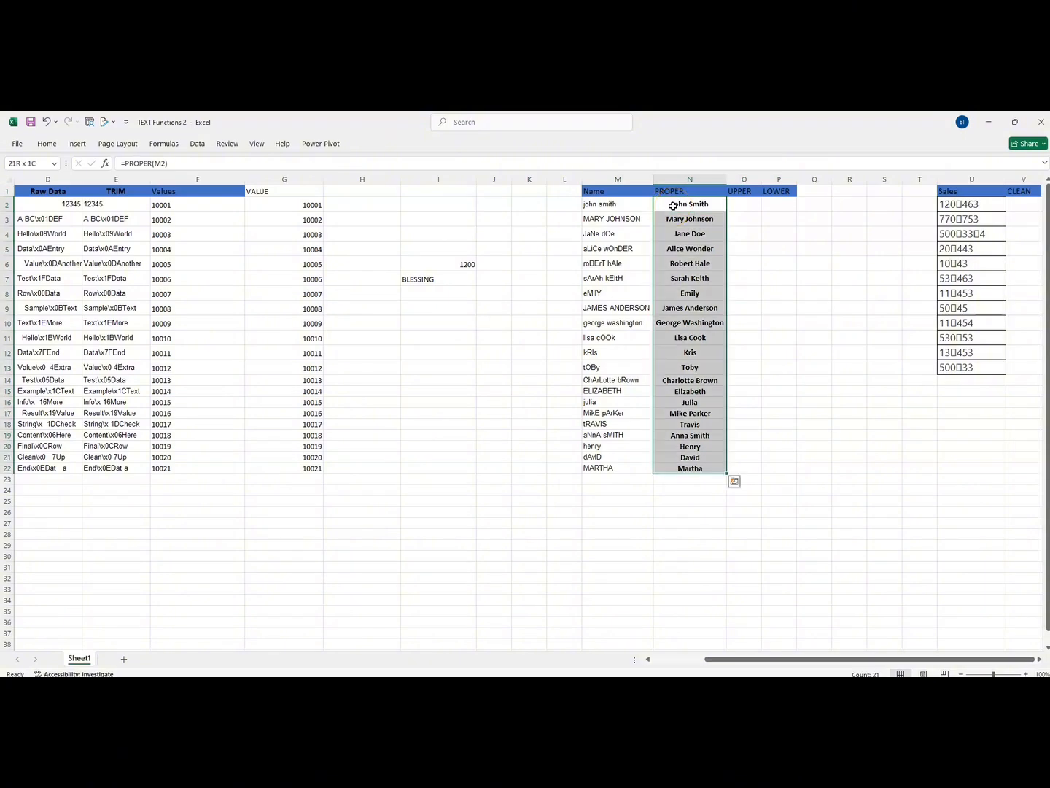
{"action": "left_click", "coordinate": [43, 143]}
{"action": "left_click", "coordinate": [240, 181]}
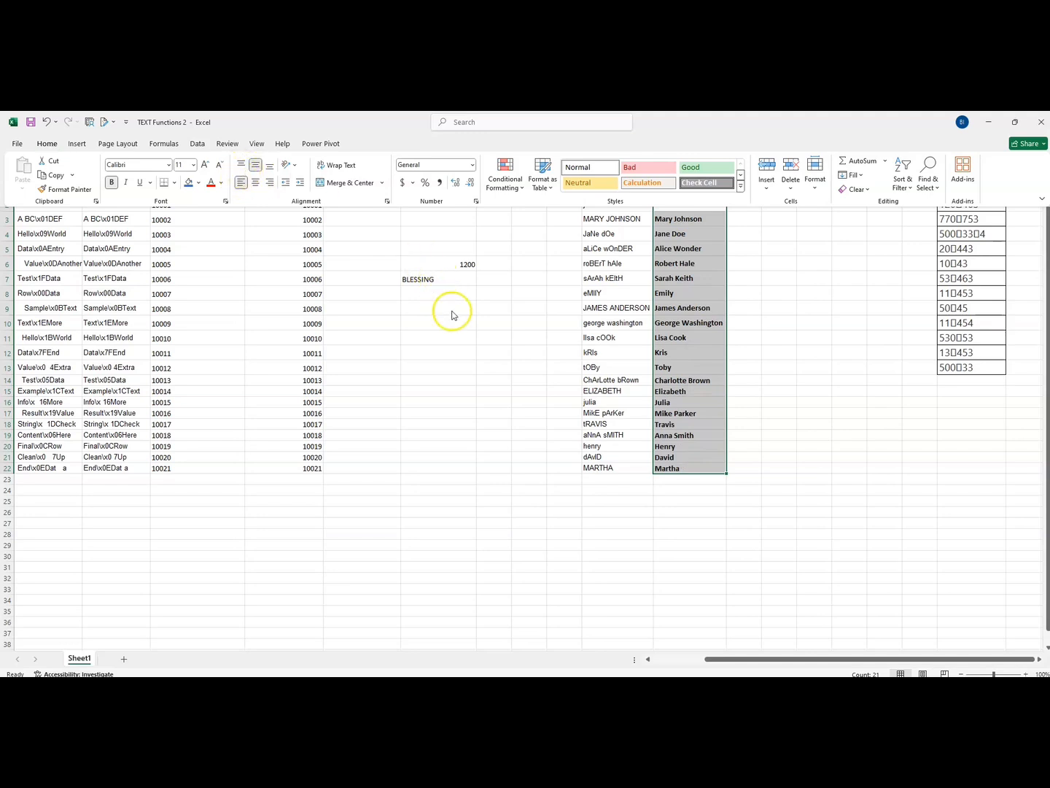
{"action": "left_click", "coordinate": [545, 340]}
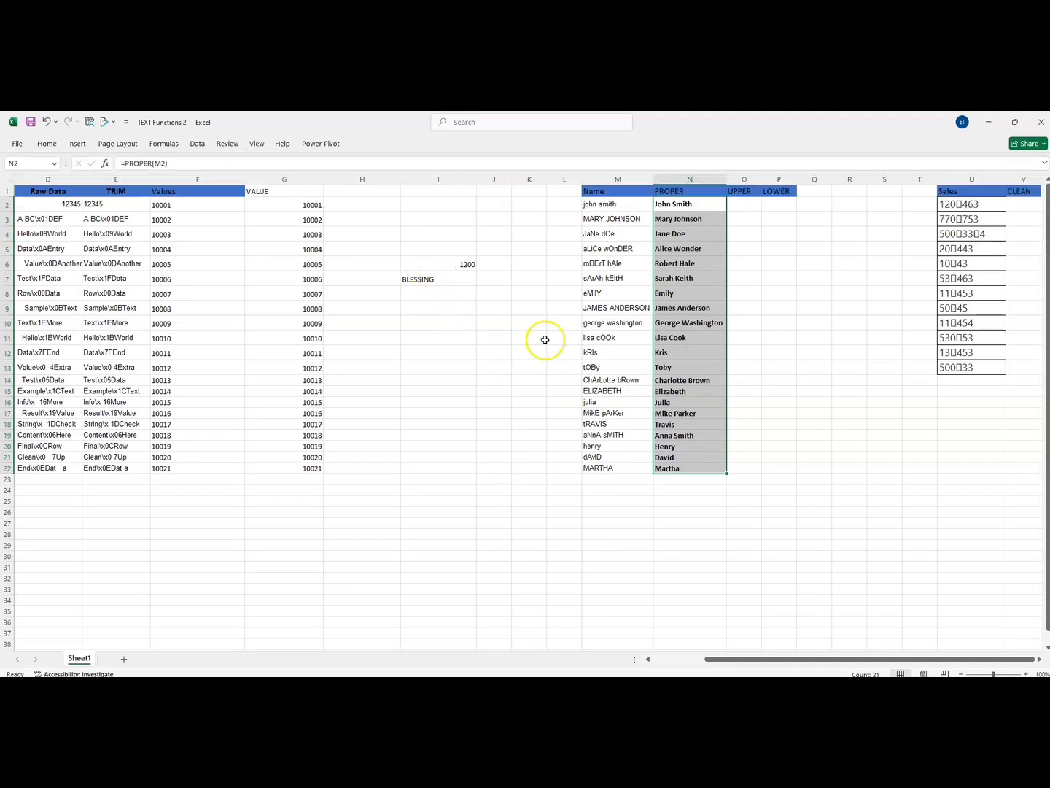
{"action": "left_click", "coordinate": [45, 143]}
{"action": "left_click", "coordinate": [111, 182]}
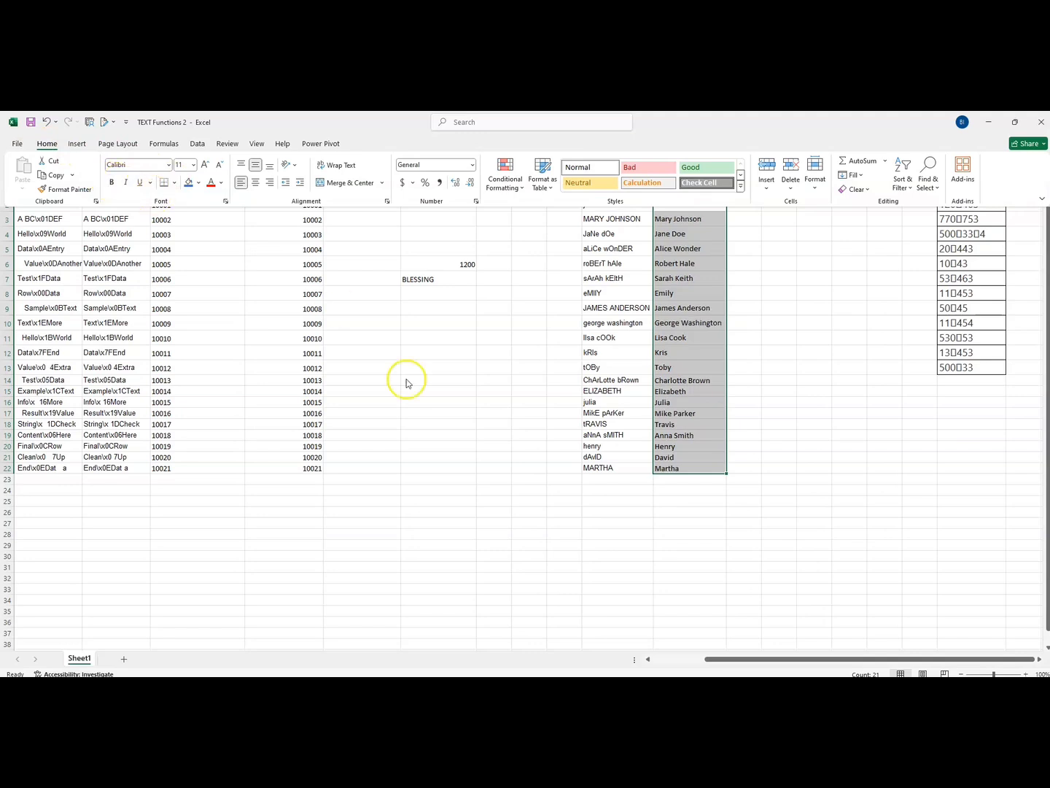
{"action": "left_click", "coordinate": [521, 399]}
Step: Convert the first name to capitals by entering =UPPER(M2) in cell O2
{"action": "left_click", "coordinate": [744, 207]}
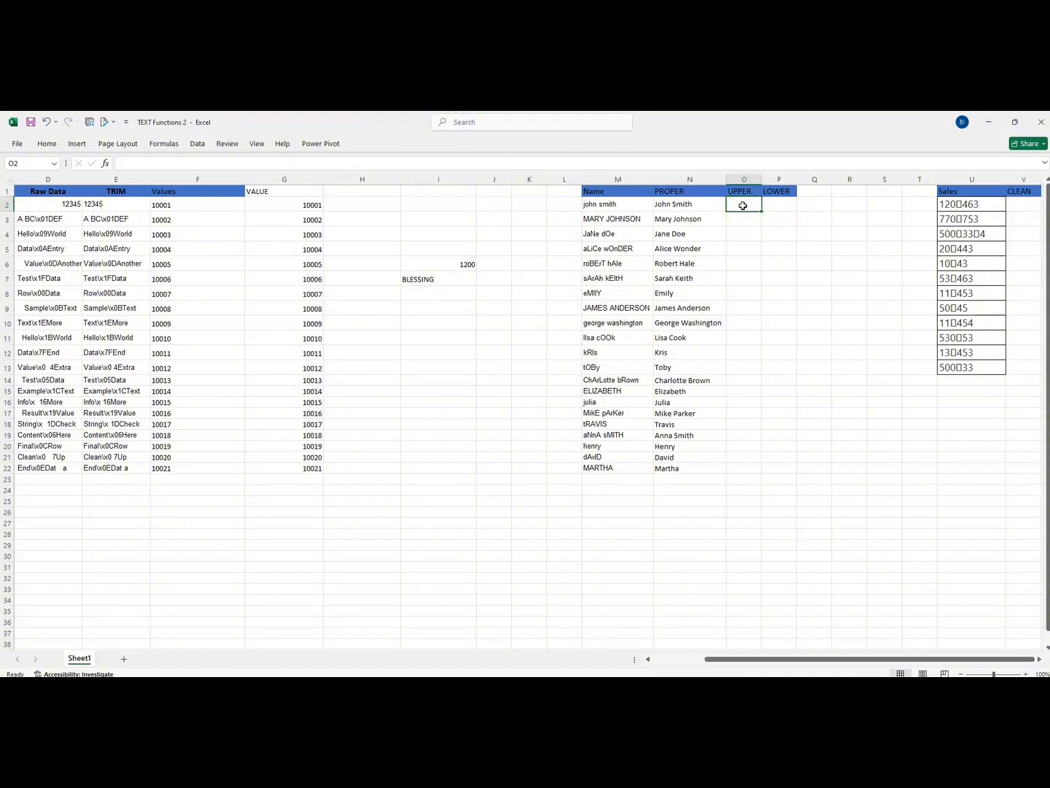
{"action": "type", "text": "=UPPER"}
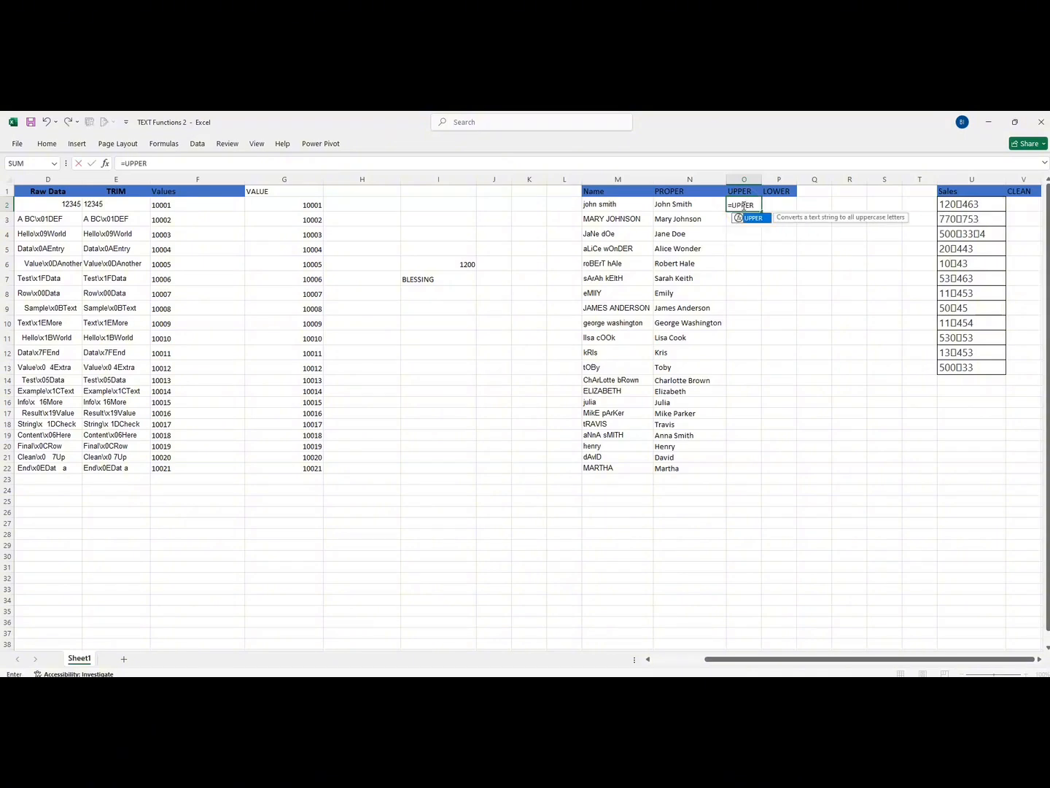
{"action": "type", "text": "("}
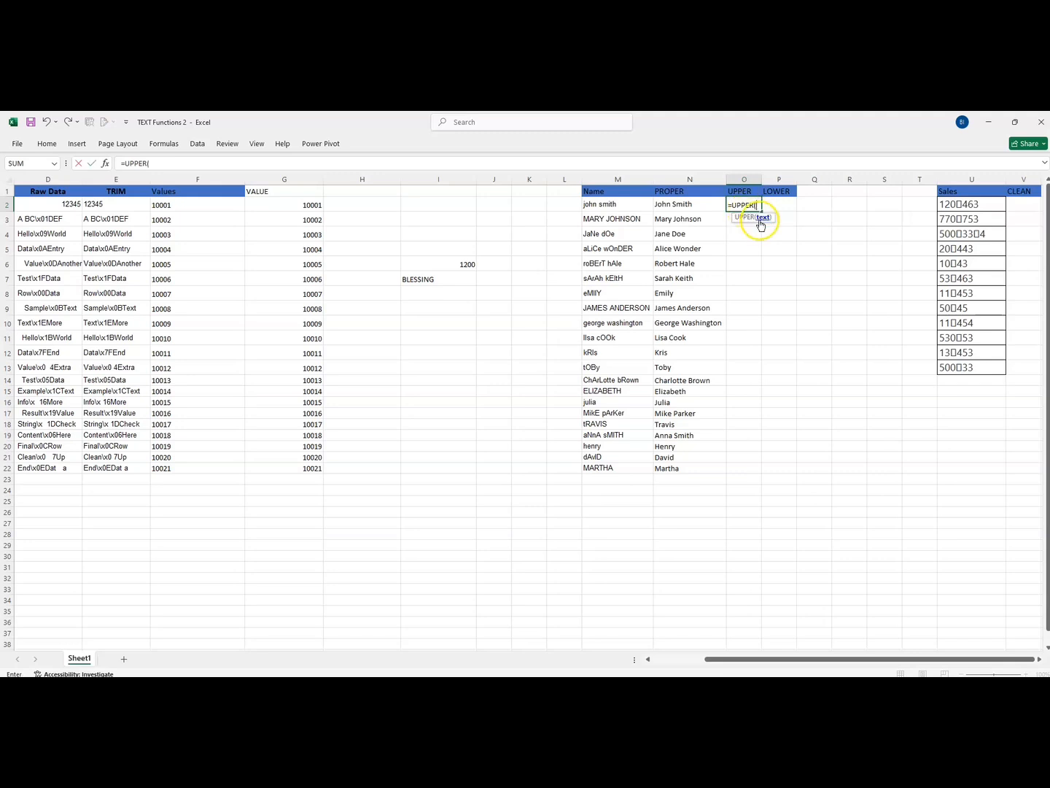
{"action": "left_click", "coordinate": [621, 203]}
{"action": "key", "text": "Return"}
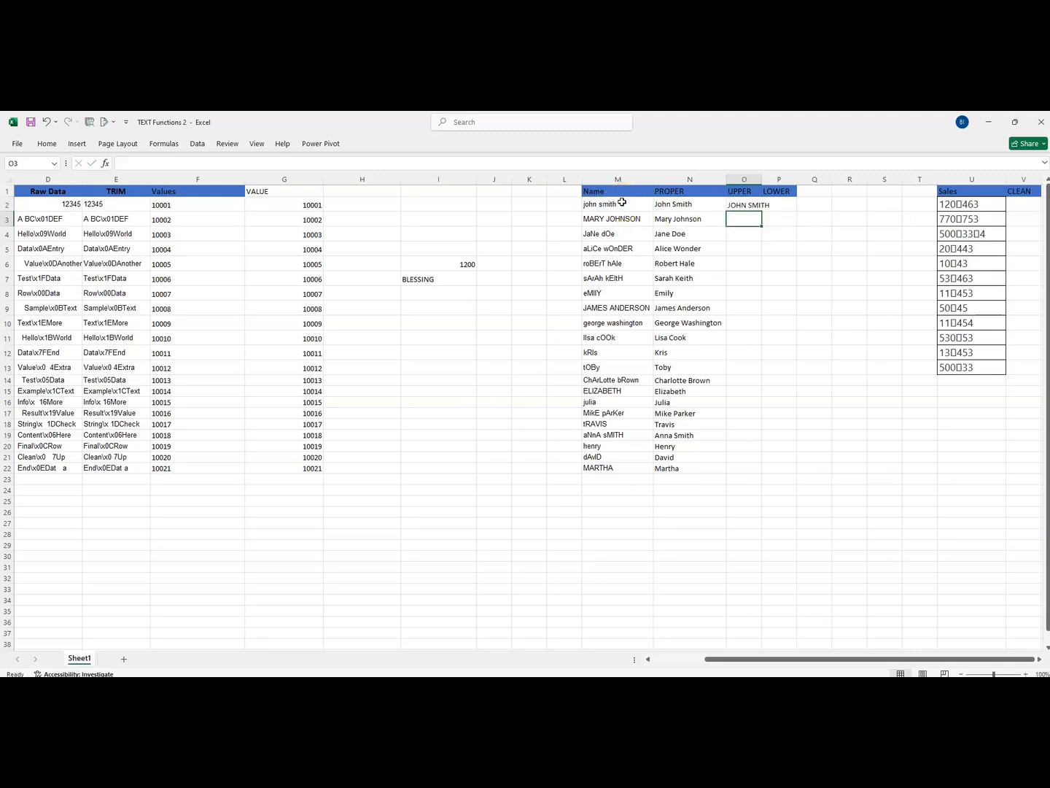
Step: Fill the UPPER formula from O2 down to row 22 and auto-fit the width of column O
{"action": "left_click_drag", "start_coordinate": [762, 179], "coordinate": [771, 178]}
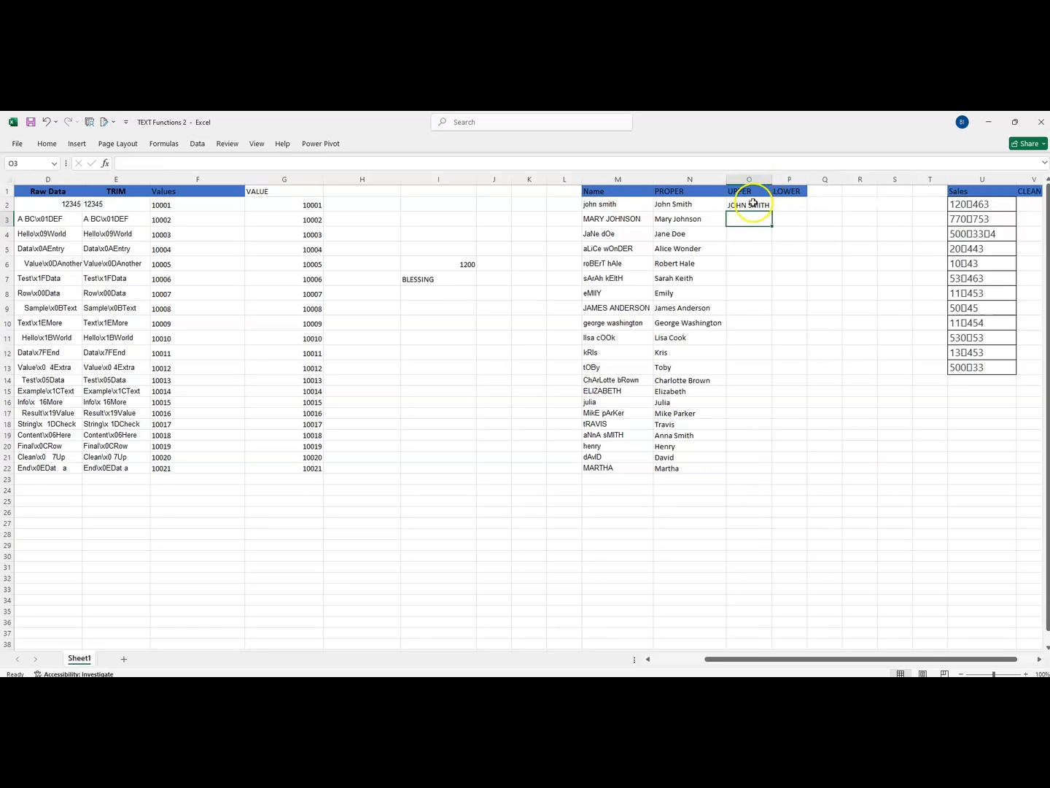
{"action": "left_click", "coordinate": [753, 204]}
{"action": "double_click", "coordinate": [771, 210]}
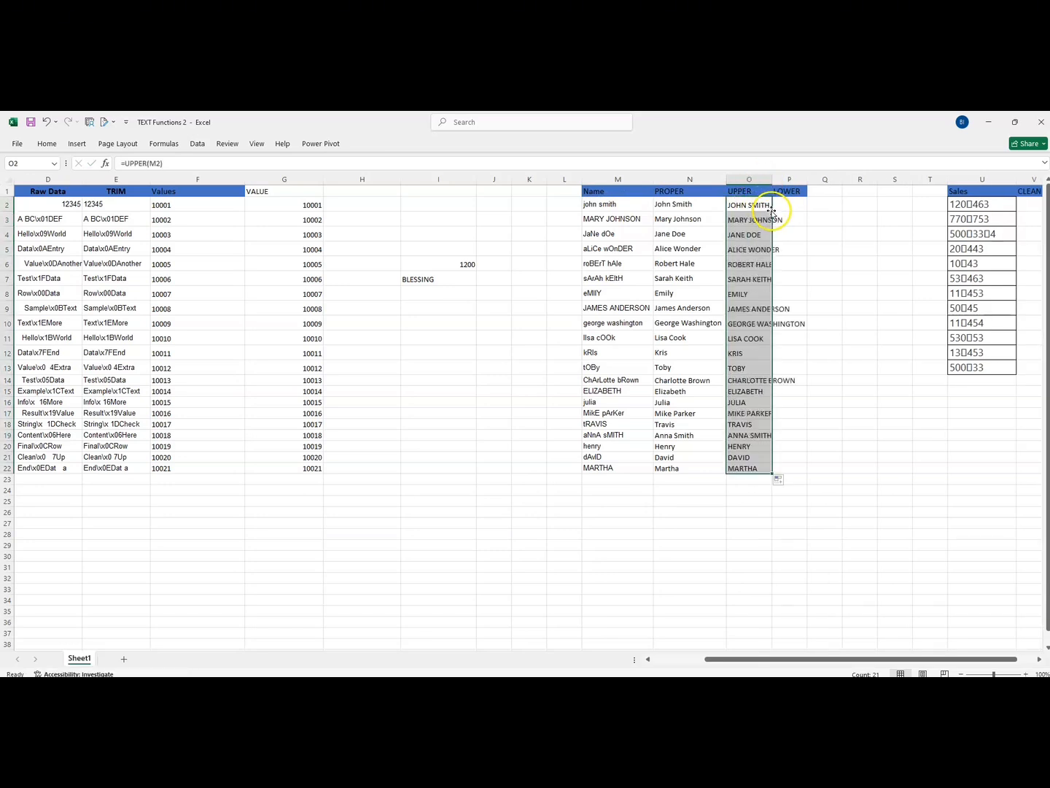
{"action": "double_click", "coordinate": [771, 179]}
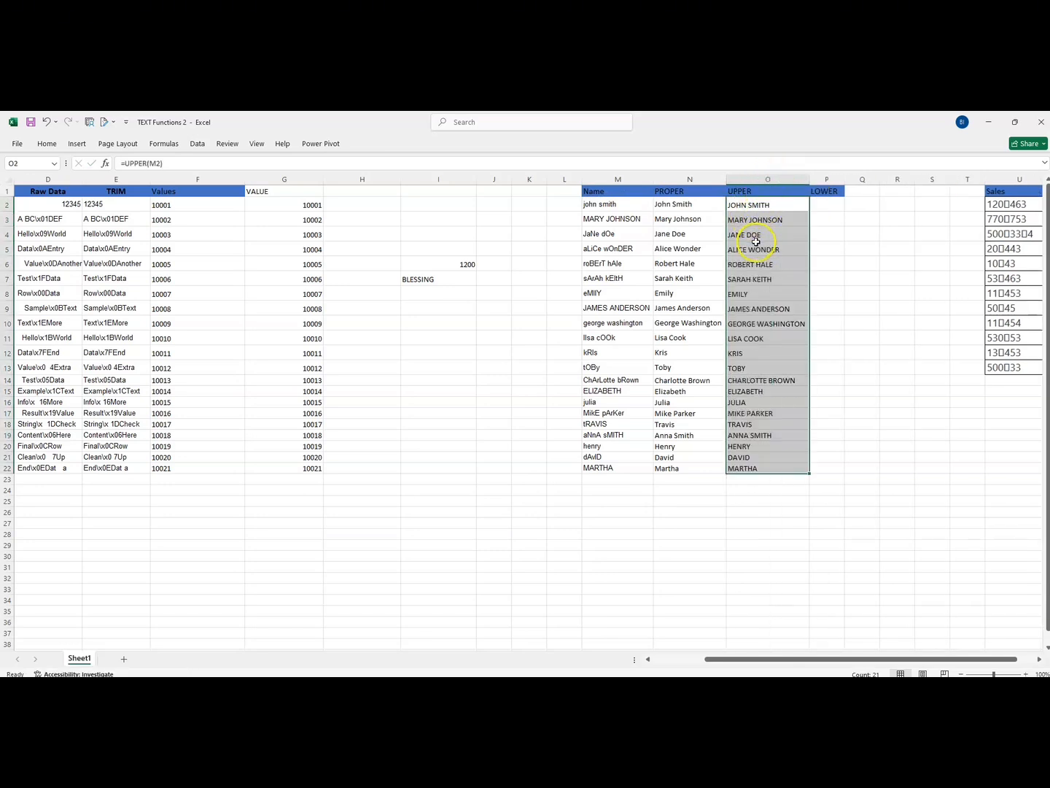
{"action": "left_click_drag", "start_coordinate": [745, 206], "coordinate": [745, 474]}
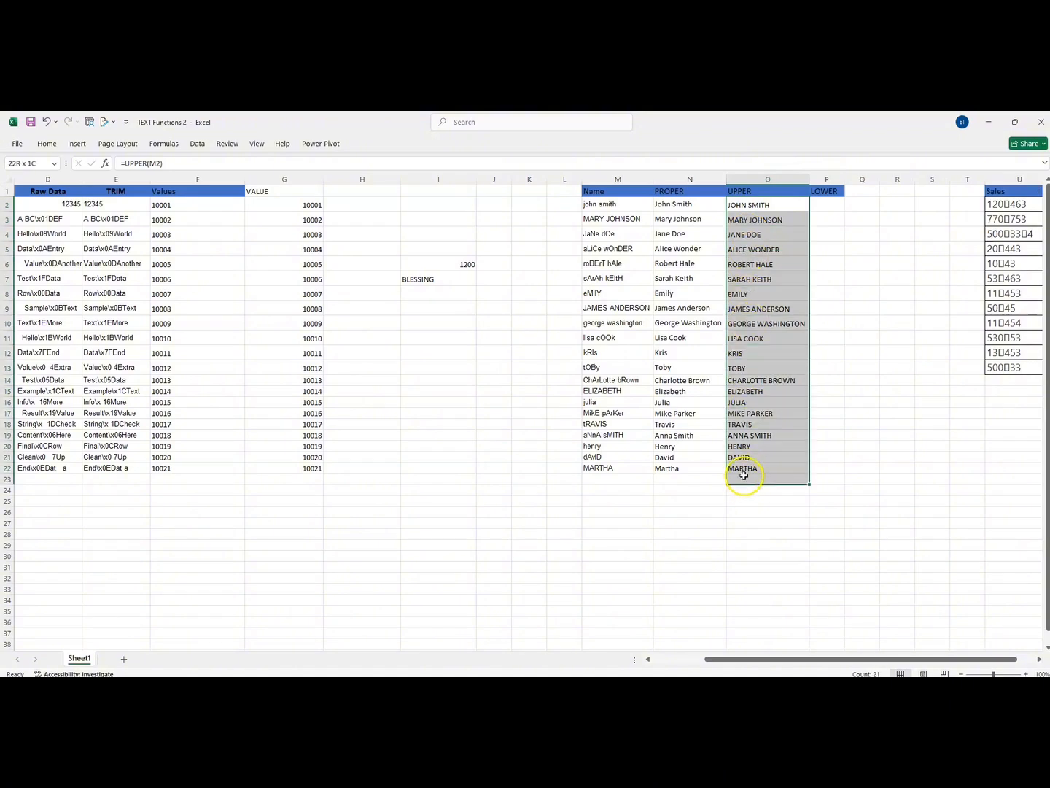
Step: Convert the first name to small letters by entering =LOWER(M2) in cell P2
{"action": "left_click", "coordinate": [817, 205]}
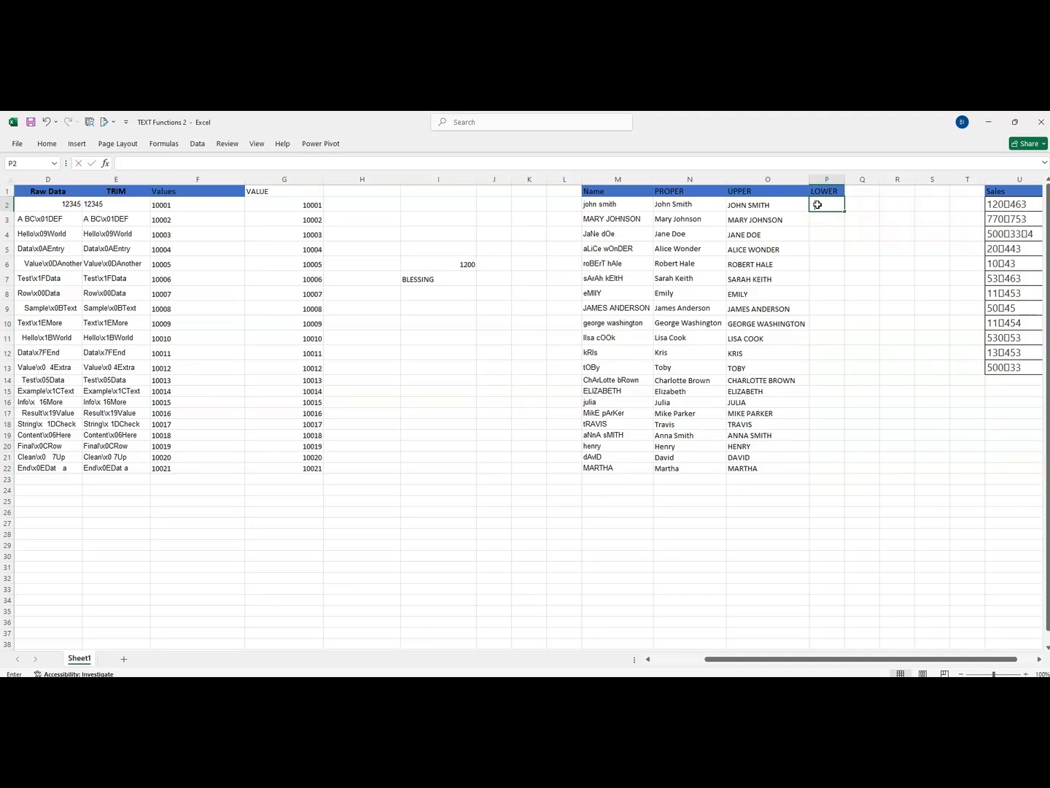
{"action": "type", "text": "=LOWER"}
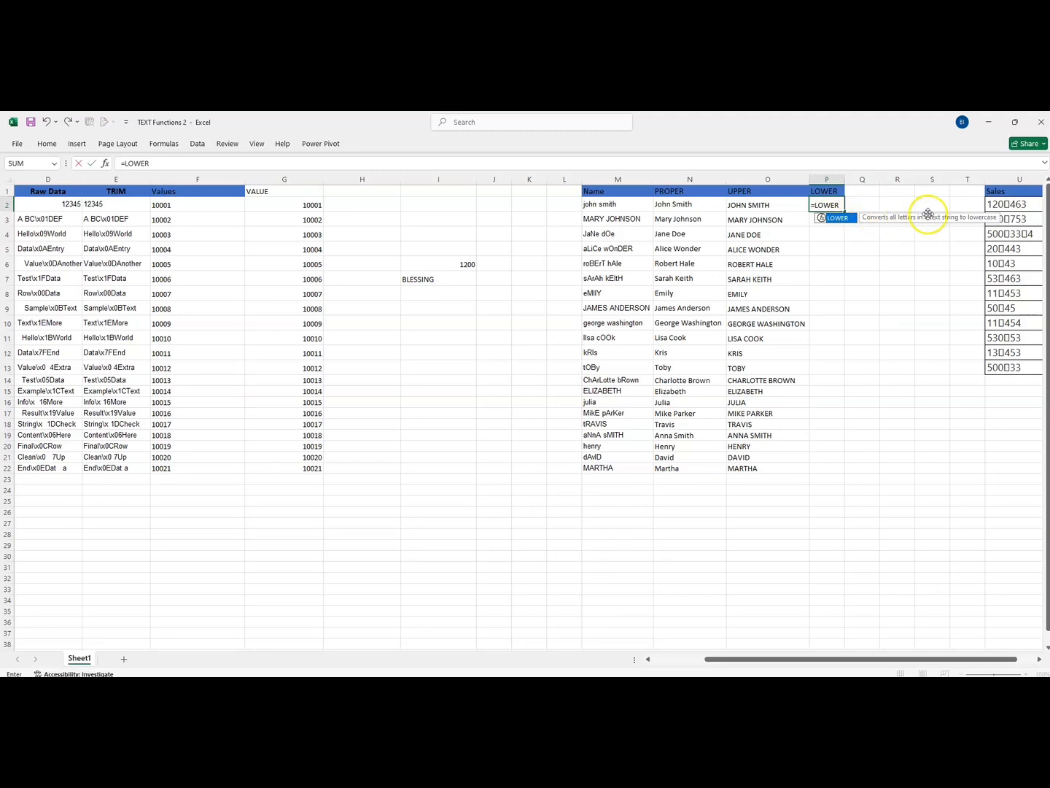
{"action": "double_click", "coordinate": [837, 219]}
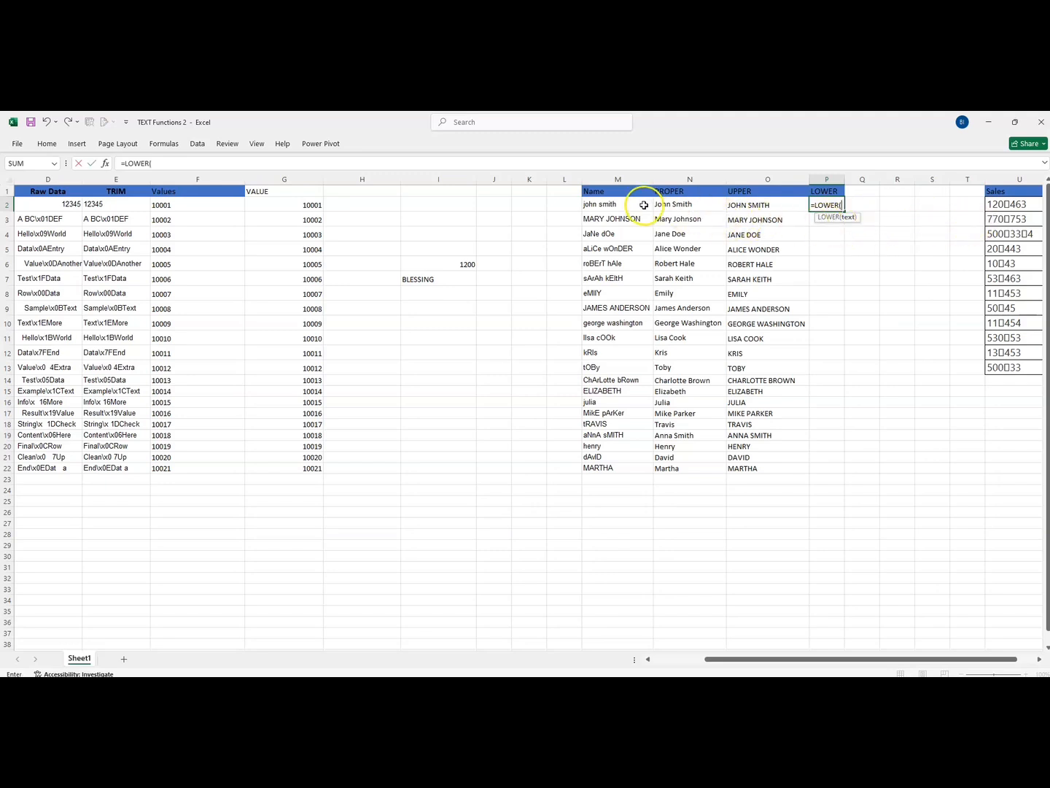
{"action": "left_click", "coordinate": [618, 205]}
{"action": "key", "text": "Return"}
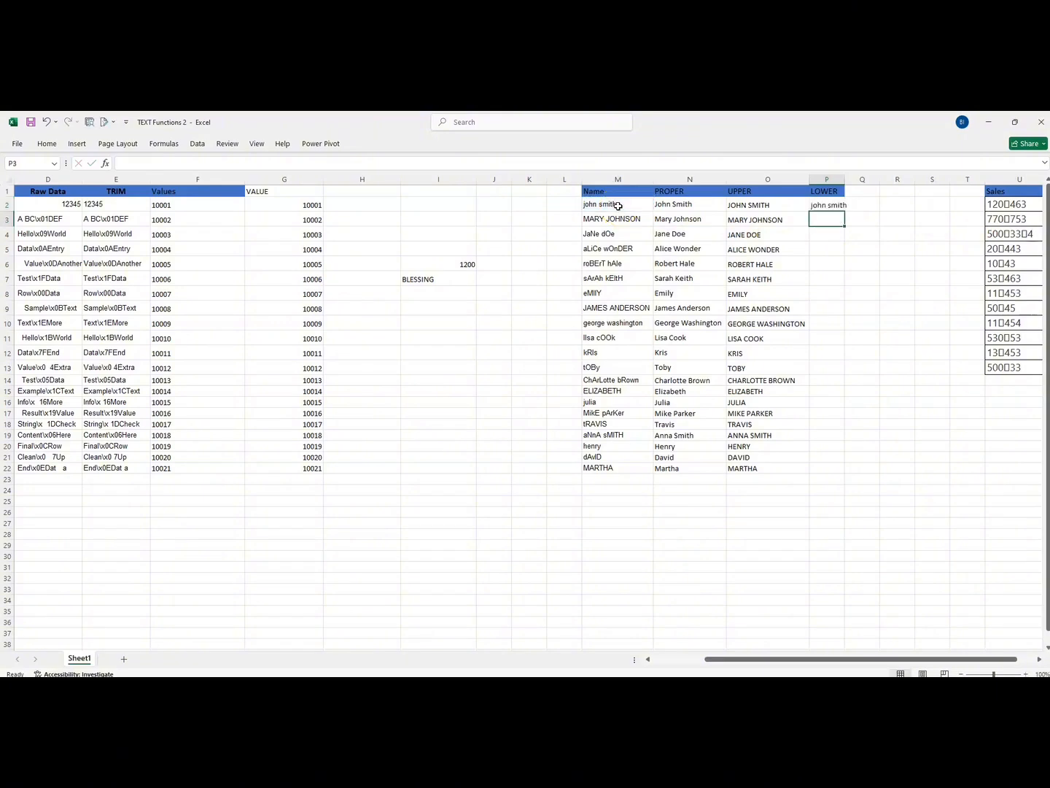
Step: Fill the LOWER formula from P2 down to row 22 and auto-fit the width of column P
{"action": "left_click", "coordinate": [816, 205]}
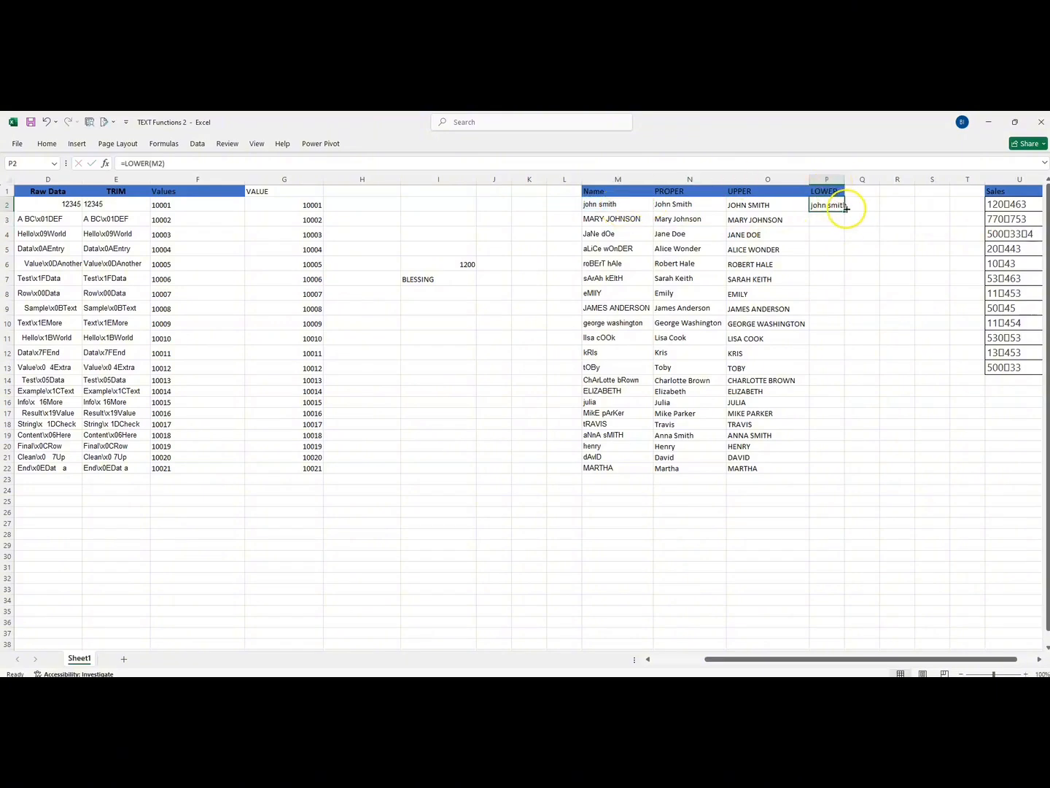
{"action": "double_click", "coordinate": [844, 210]}
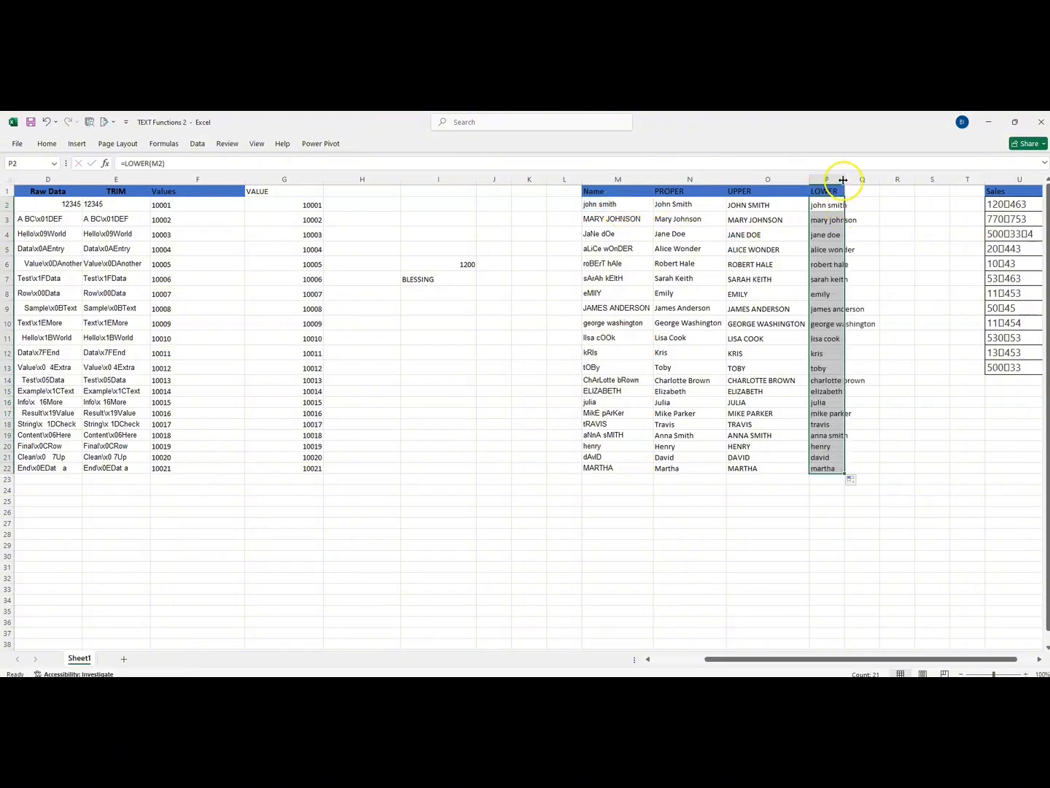
{"action": "double_click", "coordinate": [844, 178]}
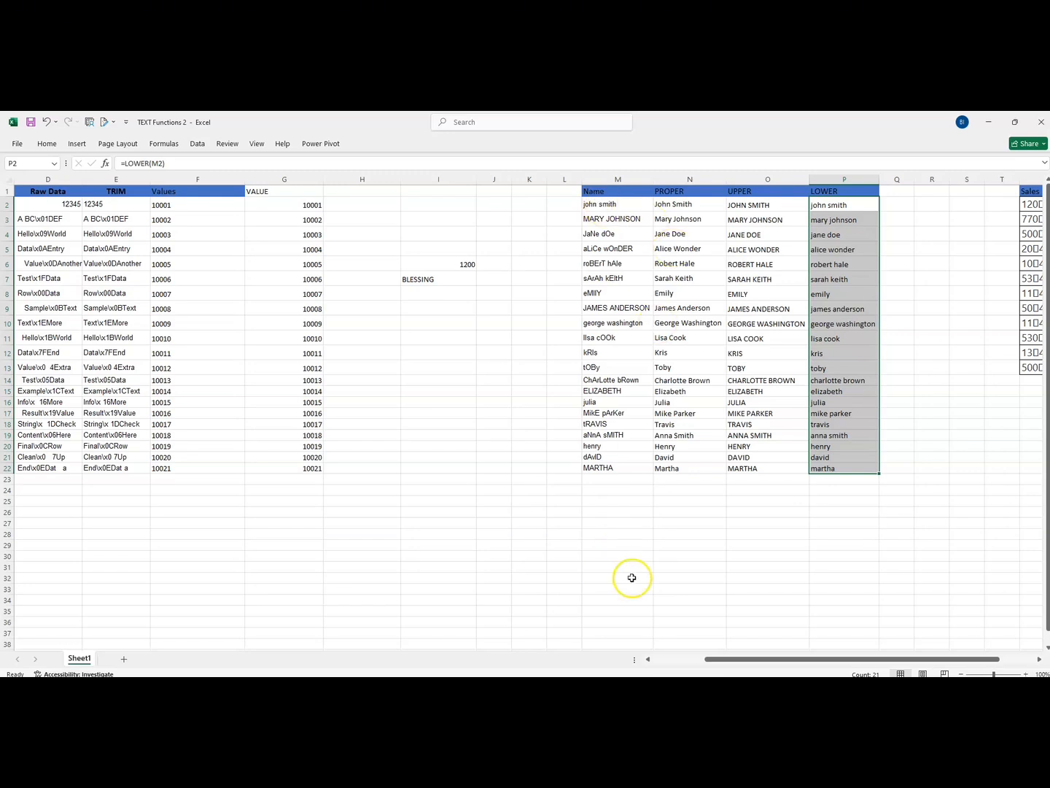
Step: Examine the Sales entries in U2:U13 for nonprintable characters, including the formula behind cell U2
{"action": "left_click_drag", "start_coordinate": [718, 657], "coordinate": [788, 656]}
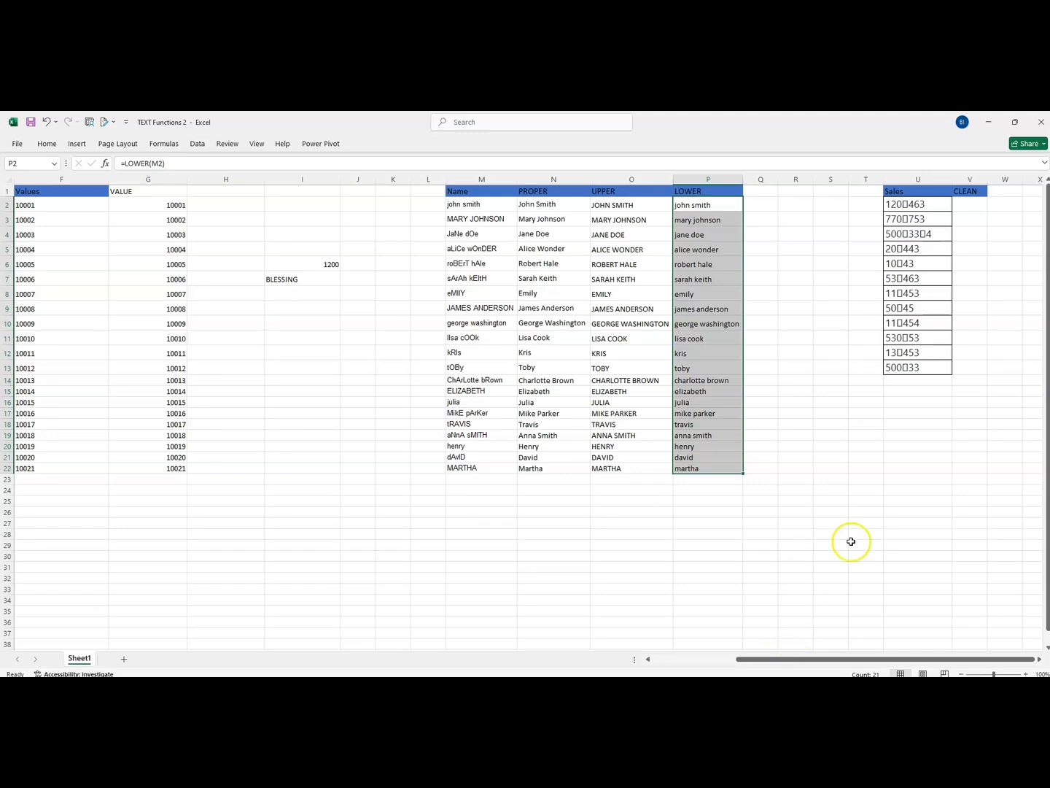
{"action": "left_click", "coordinate": [890, 207]}
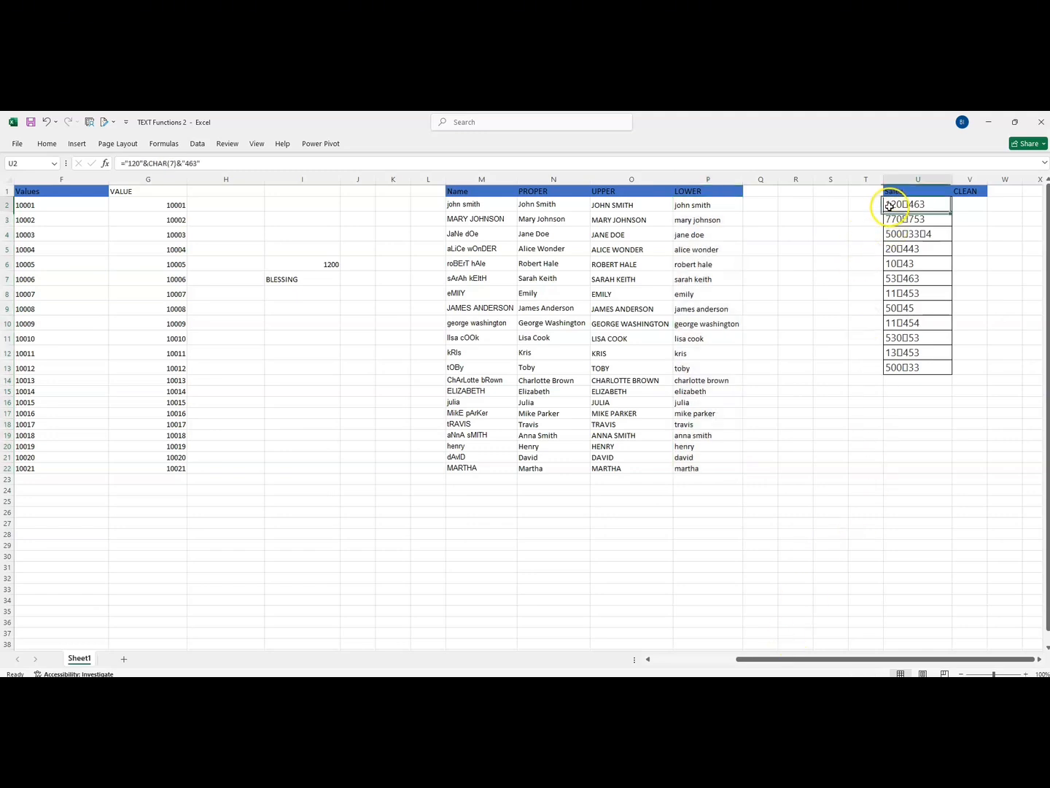
{"action": "left_click_drag", "start_coordinate": [889, 207], "coordinate": [904, 367]}
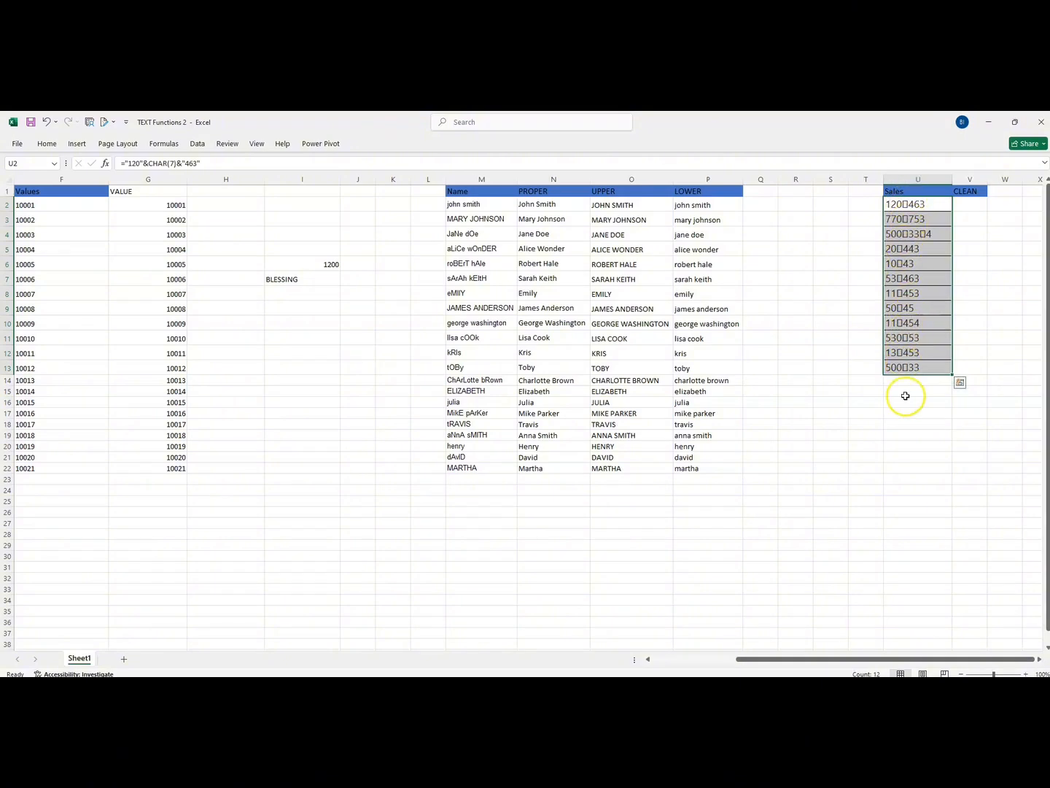
Step: Remove the nonprintable characters from the first Sales entry by entering =CLEAN(U2) in cell V2
{"action": "left_click", "coordinate": [964, 205]}
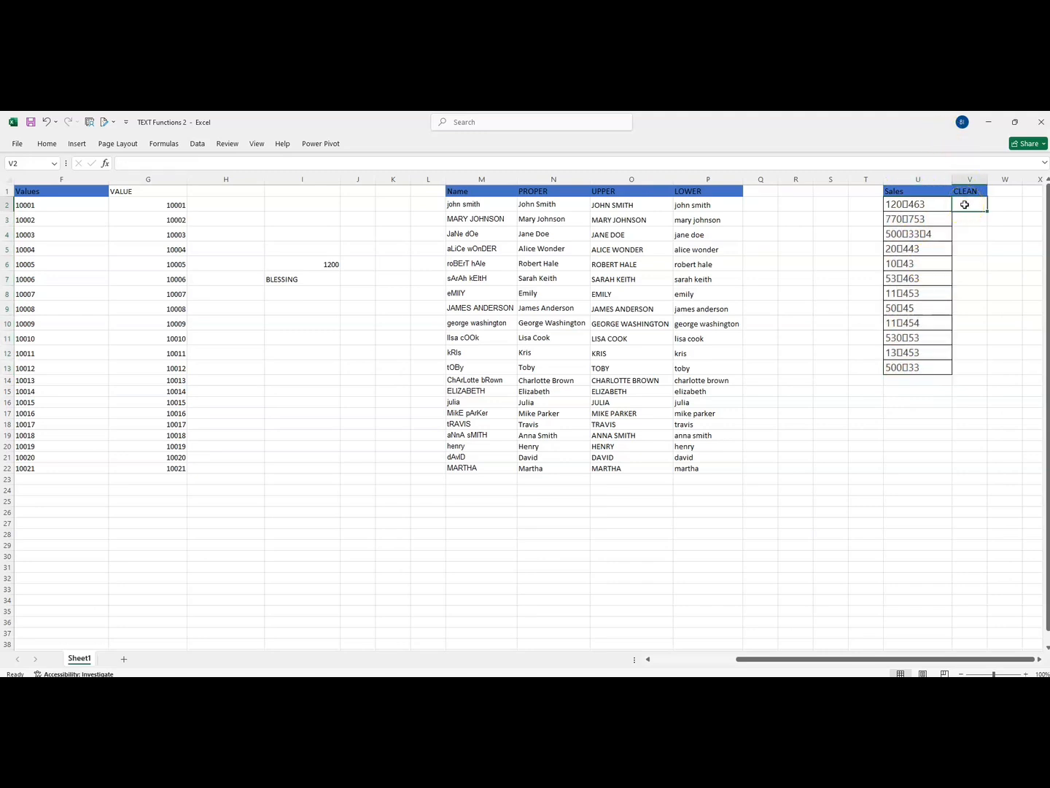
{"action": "type", "text": "=CLEA"}
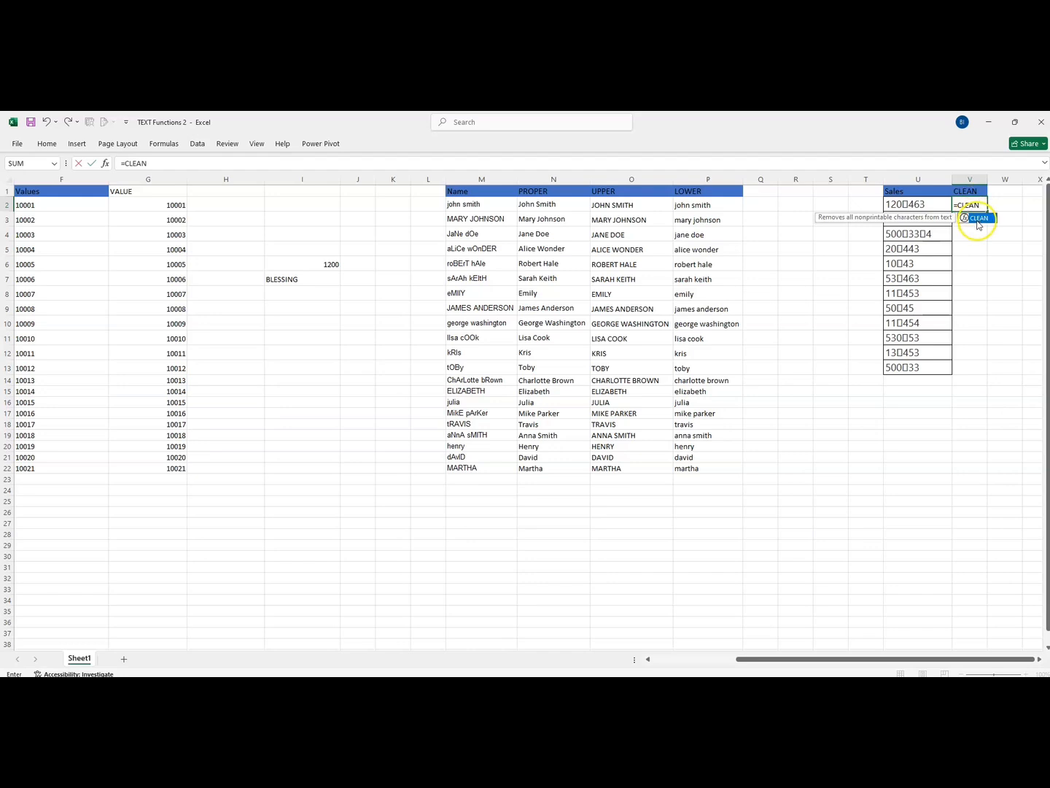
{"action": "type", "text": "N"}
{"action": "double_click", "coordinate": [978, 218]}
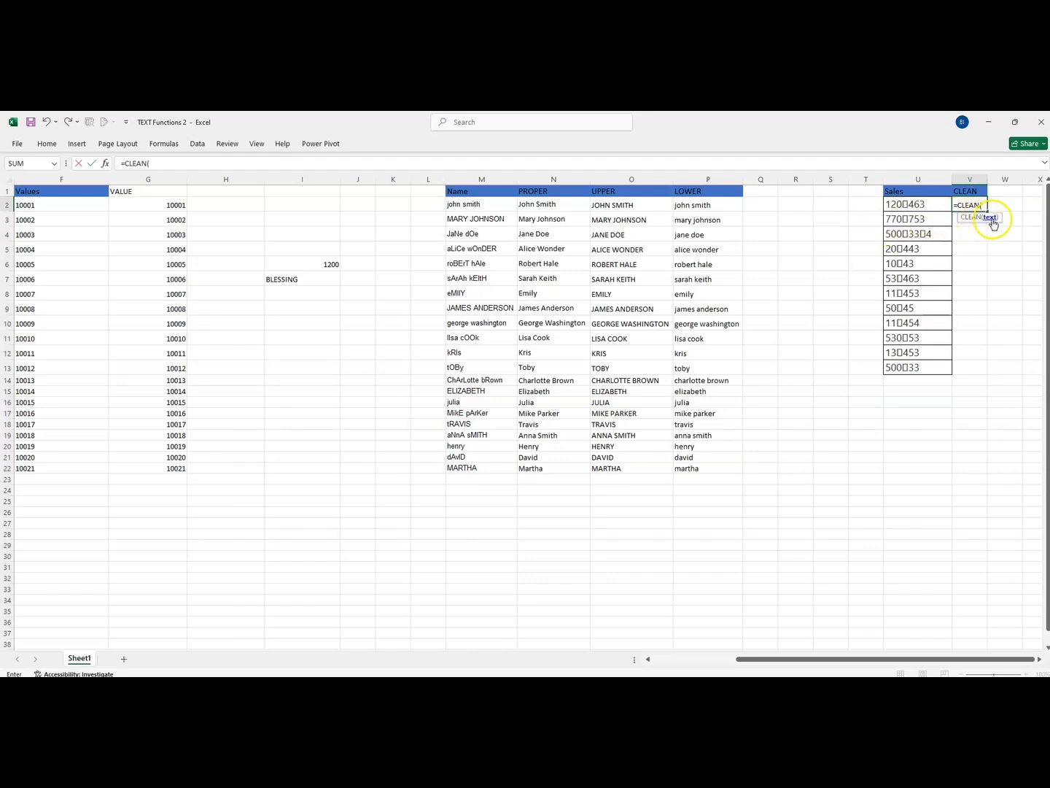
{"action": "left_click", "coordinate": [918, 206]}
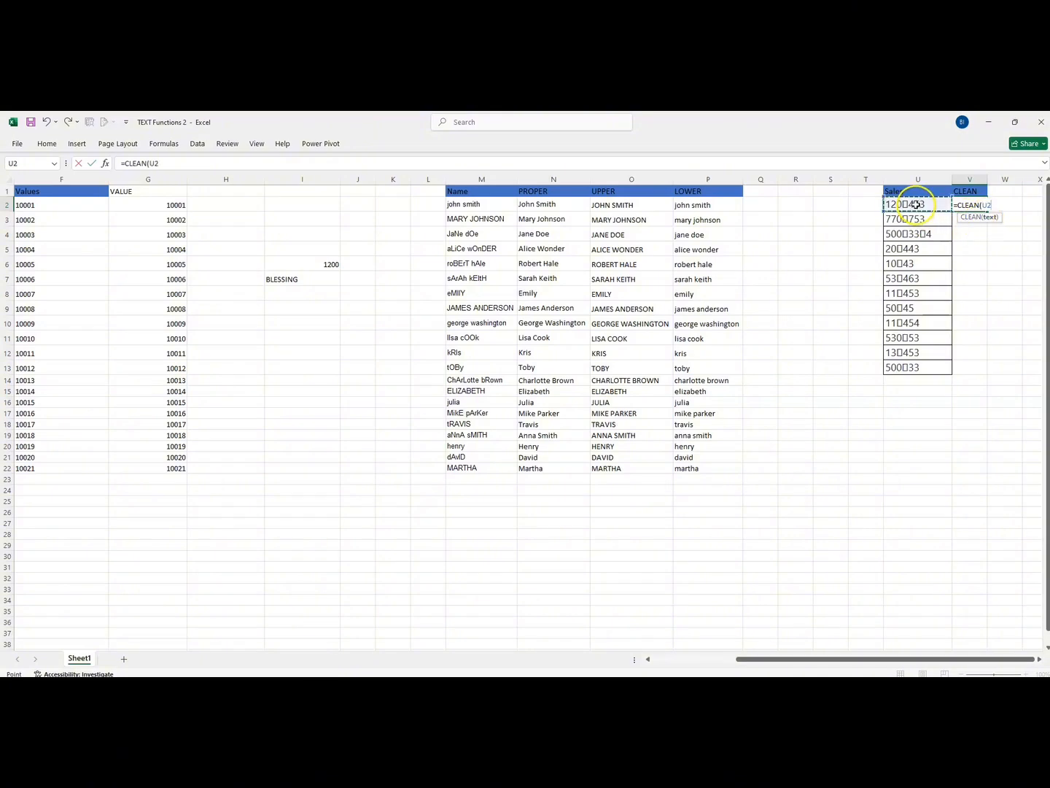
{"action": "key", "text": "Return"}
Step: Fill the CLEAN formula from V2 down to row 13 and widen column V
{"action": "left_click", "coordinate": [967, 204]}
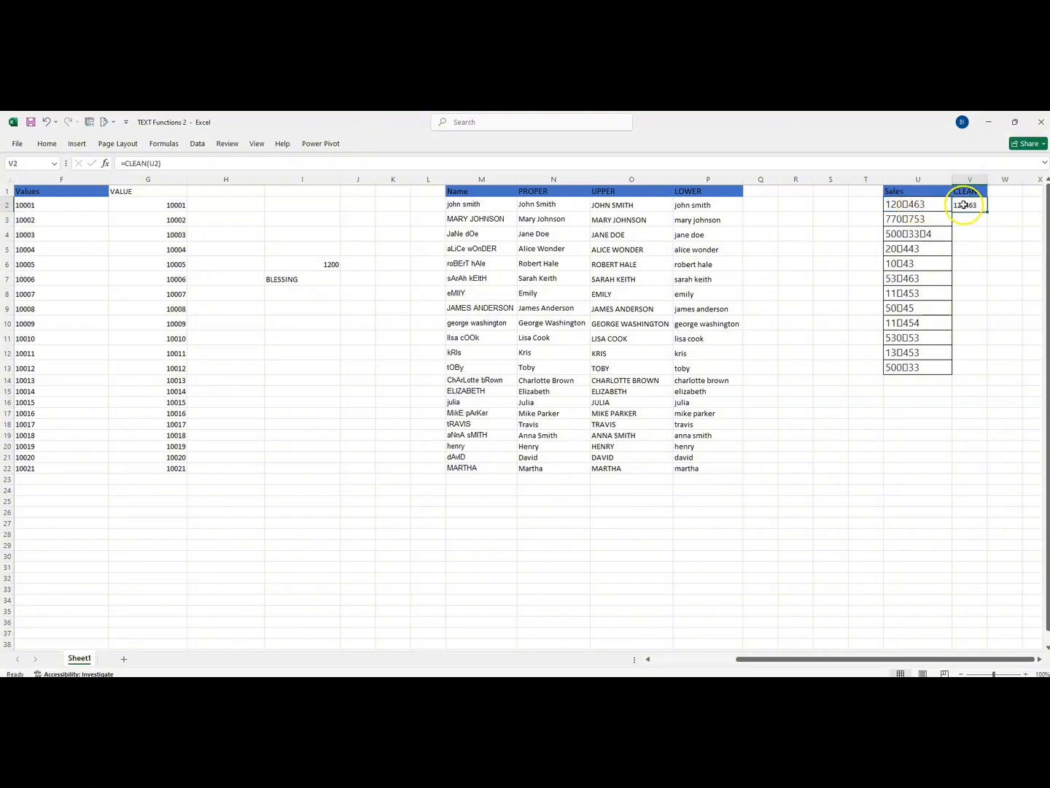
{"action": "double_click", "coordinate": [987, 211]}
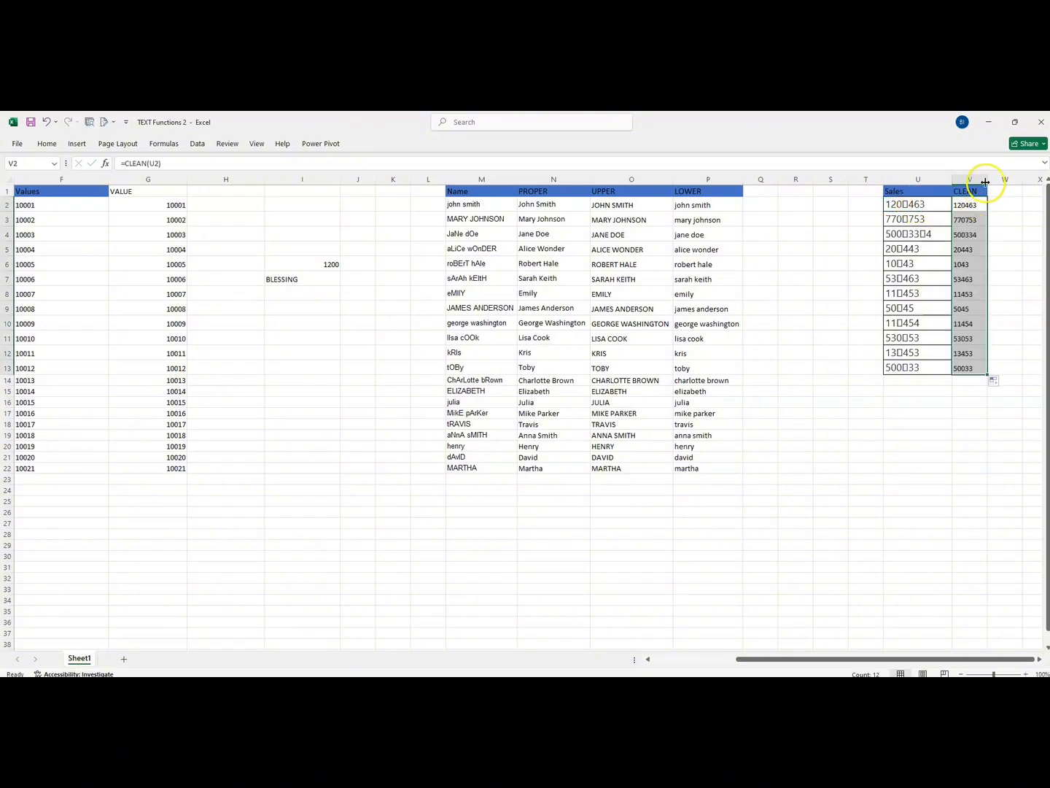
{"action": "left_click_drag", "start_coordinate": [986, 181], "coordinate": [1034, 182]}
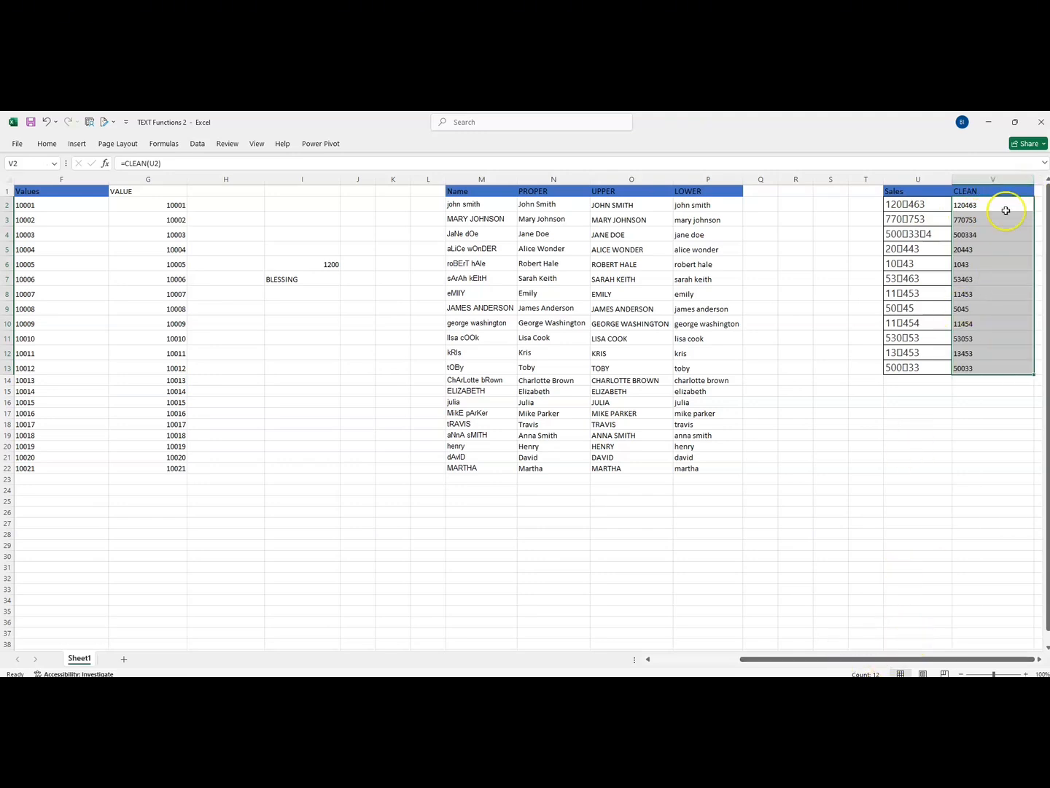
Step: Examine the cleaned Sales entries in V2:V13 to check how Excel treats them
{"action": "left_click", "coordinate": [1040, 221]}
{"action": "key", "text": "Right"}
{"action": "key", "text": "Right"}
{"action": "key", "text": "Right"}
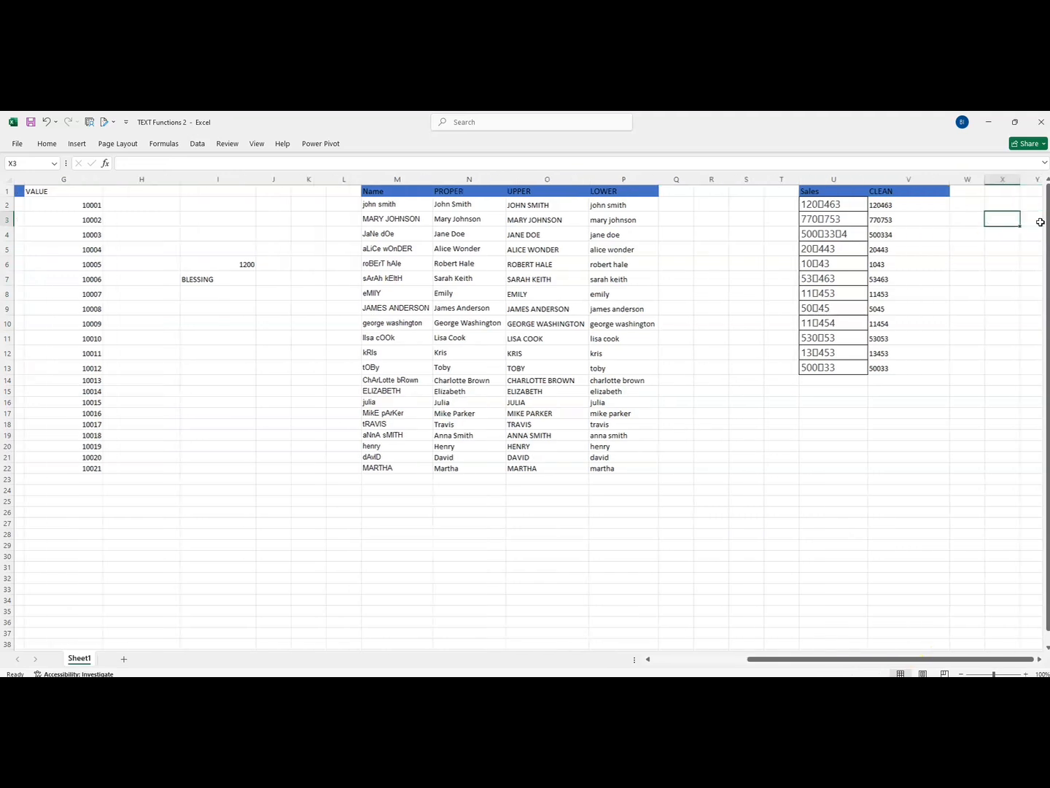
{"action": "left_click_drag", "start_coordinate": [807, 206], "coordinate": [800, 367]}
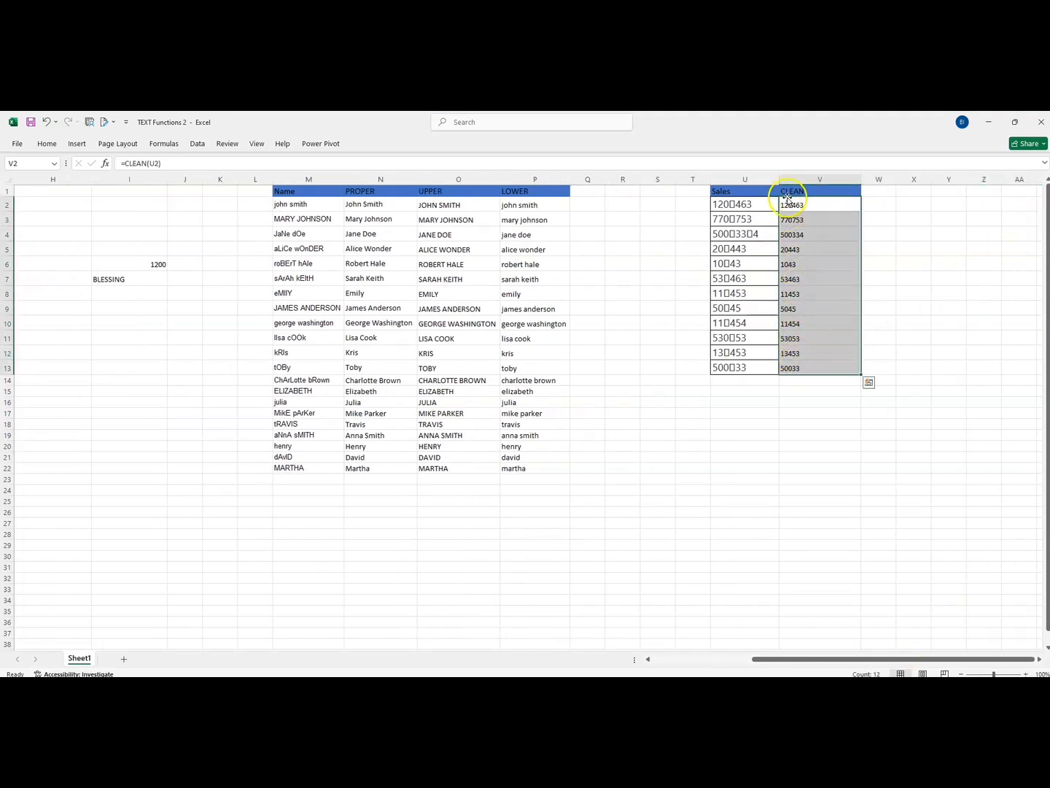
{"action": "left_click_drag", "start_coordinate": [790, 203], "coordinate": [790, 364]}
Step: Convert the first cleaned Sales entry to a number by entering =VALUE(V2) in cell W2
{"action": "left_click", "coordinate": [879, 196]}
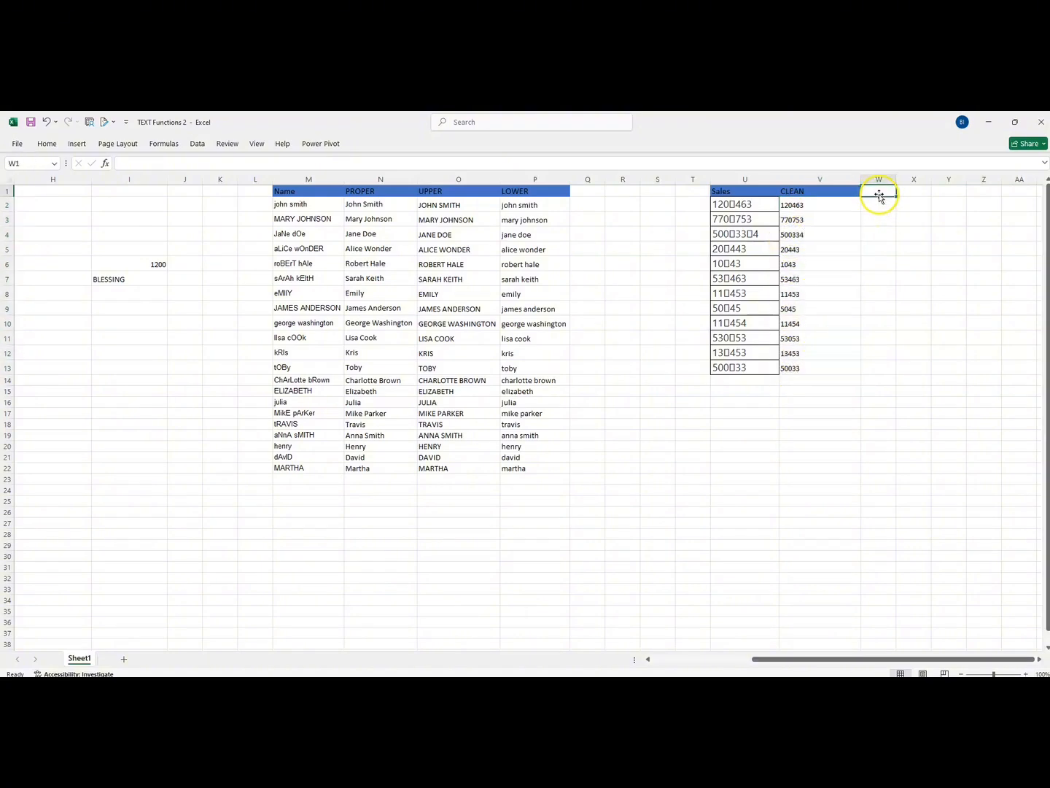
{"action": "left_click", "coordinate": [879, 203]}
{"action": "type", "text": "=VLAUE"}
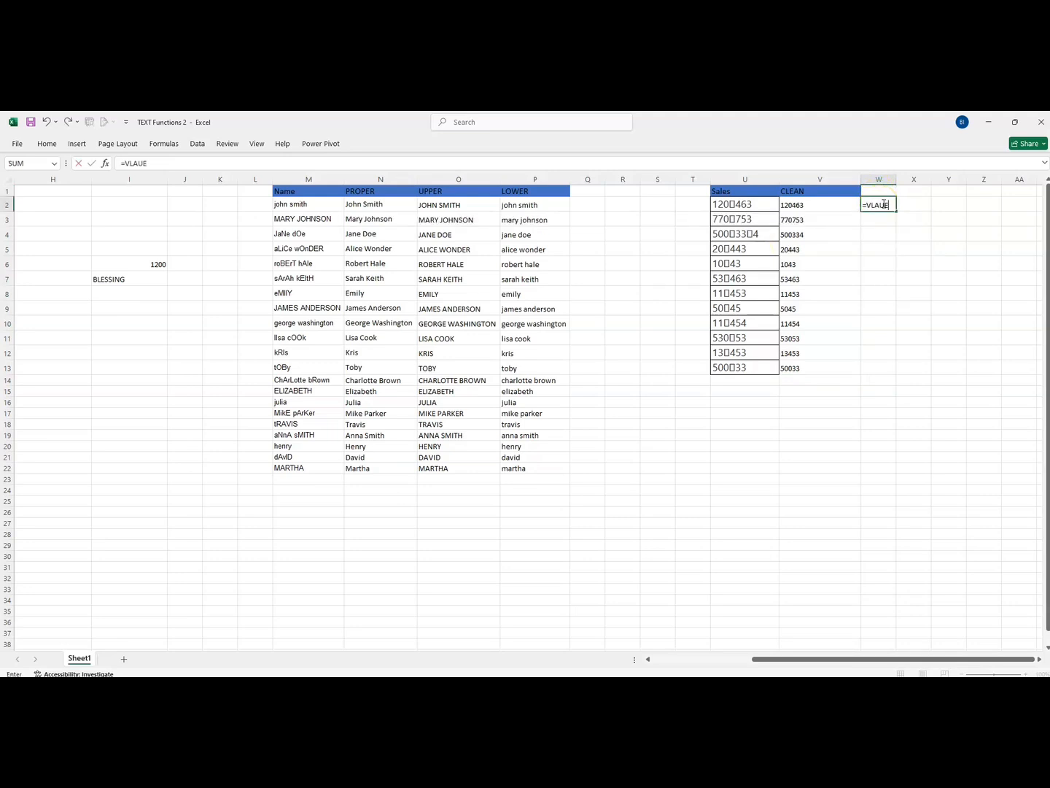
{"action": "key", "text": "BackSpace"}
{"action": "key", "text": "BackSpace"}
{"action": "type", "text": "ALUE"}
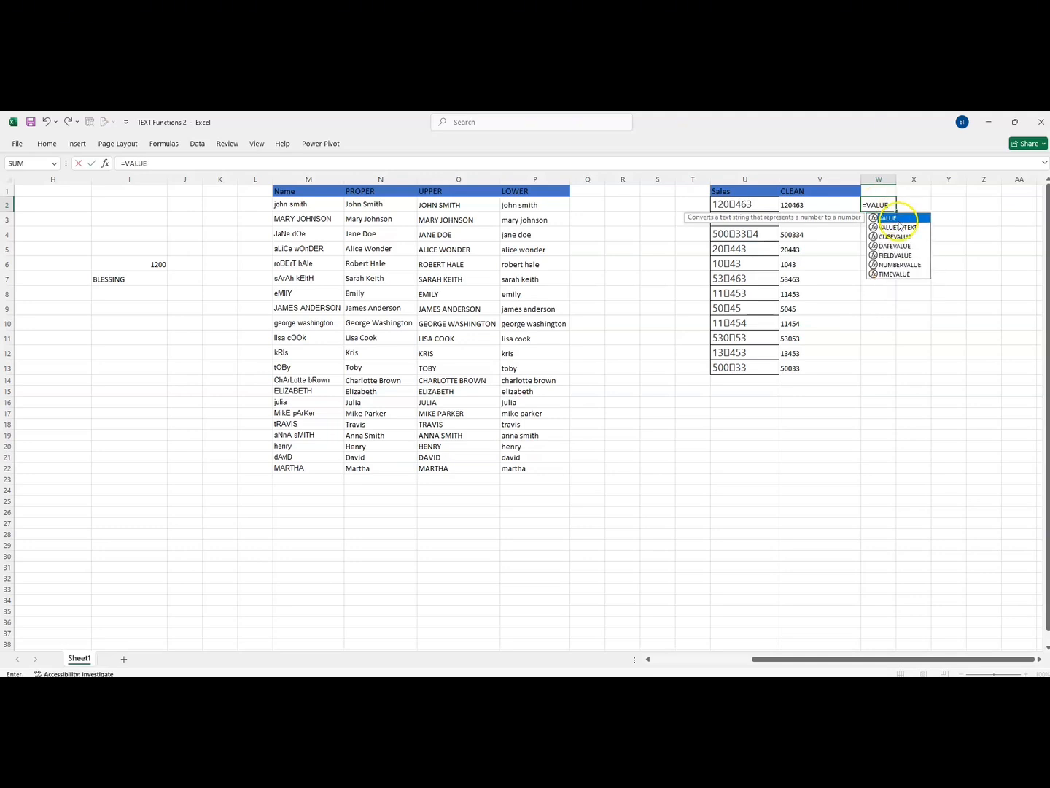
{"action": "type", "text": "("}
{"action": "left_click", "coordinate": [808, 206]}
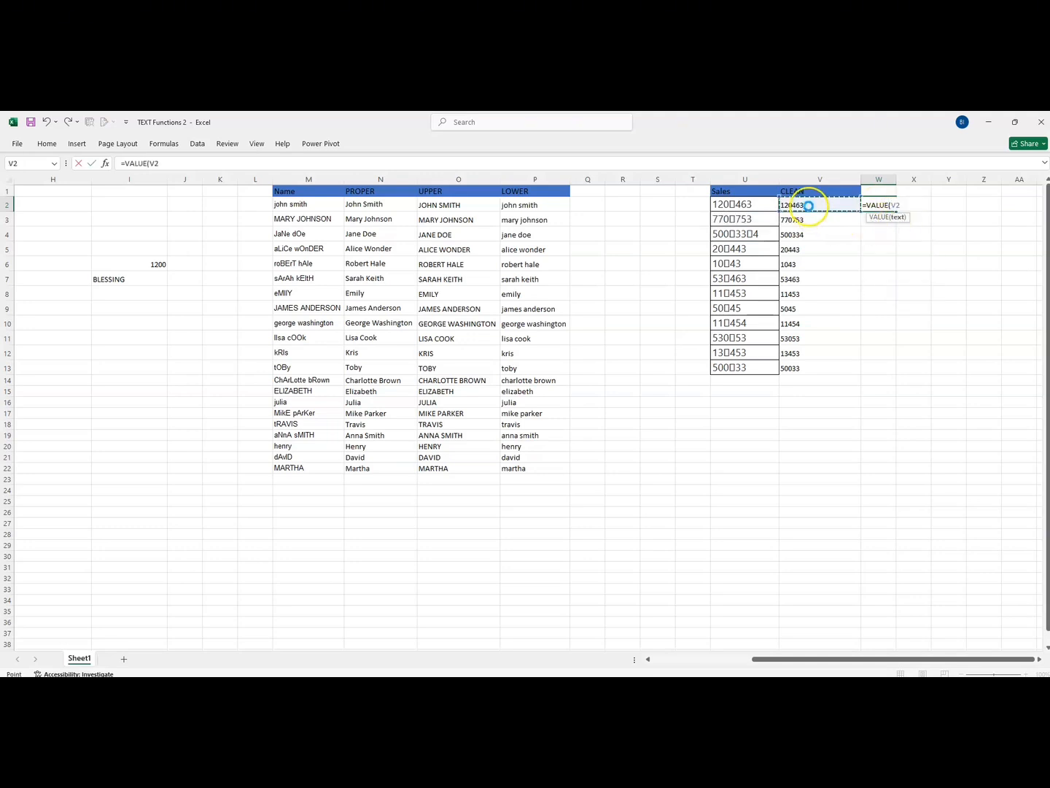
{"action": "key", "text": "Return"}
Step: Fill the VALUE formula from W2 down to row 13 beside the cleaned Sales entries
{"action": "left_click", "coordinate": [874, 208]}
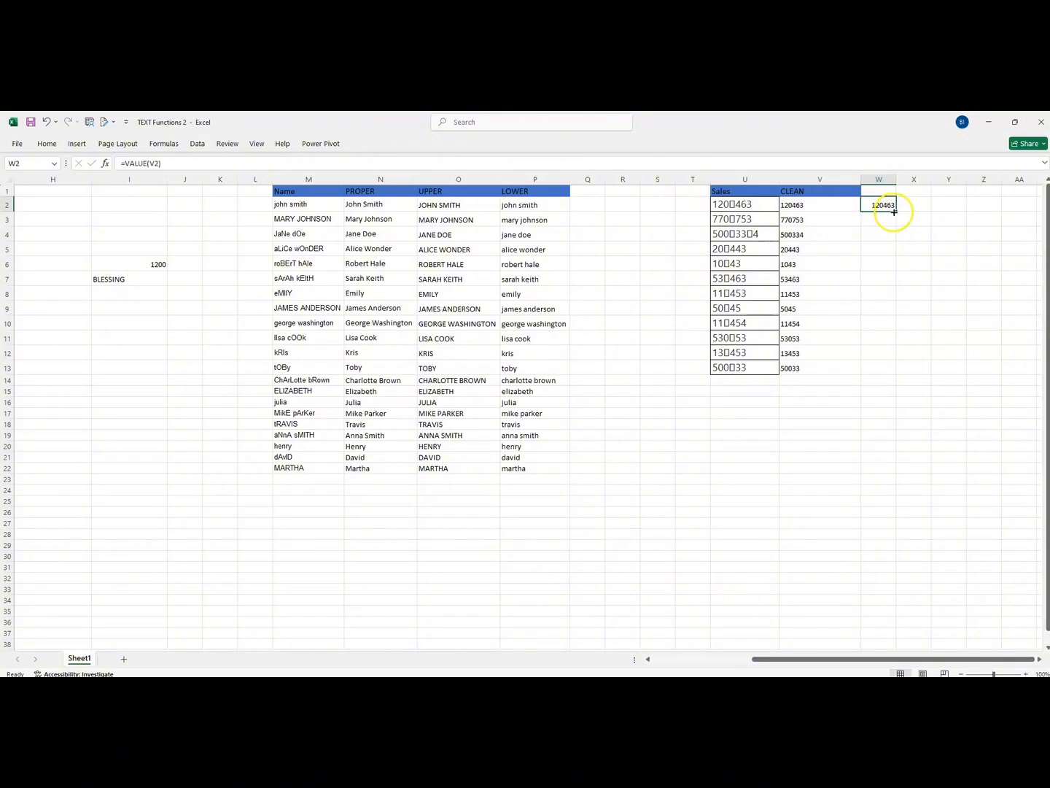
{"action": "double_click", "coordinate": [893, 211]}
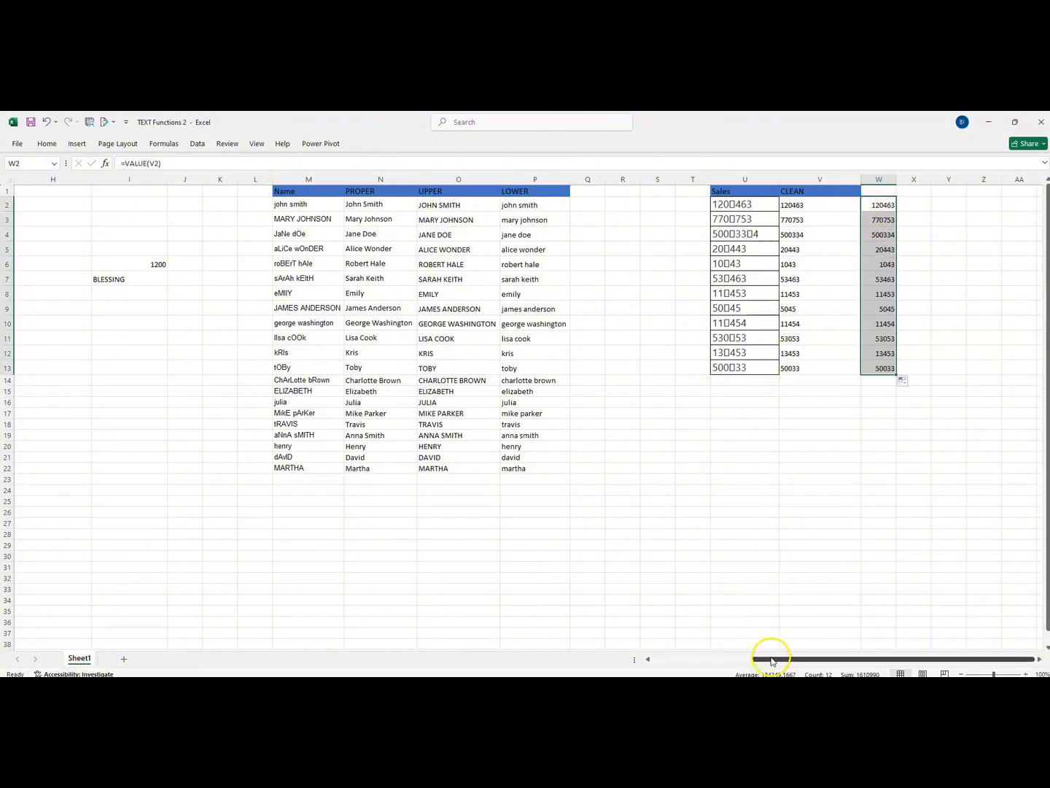
{"action": "left_click_drag", "start_coordinate": [773, 660], "coordinate": [637, 633]}
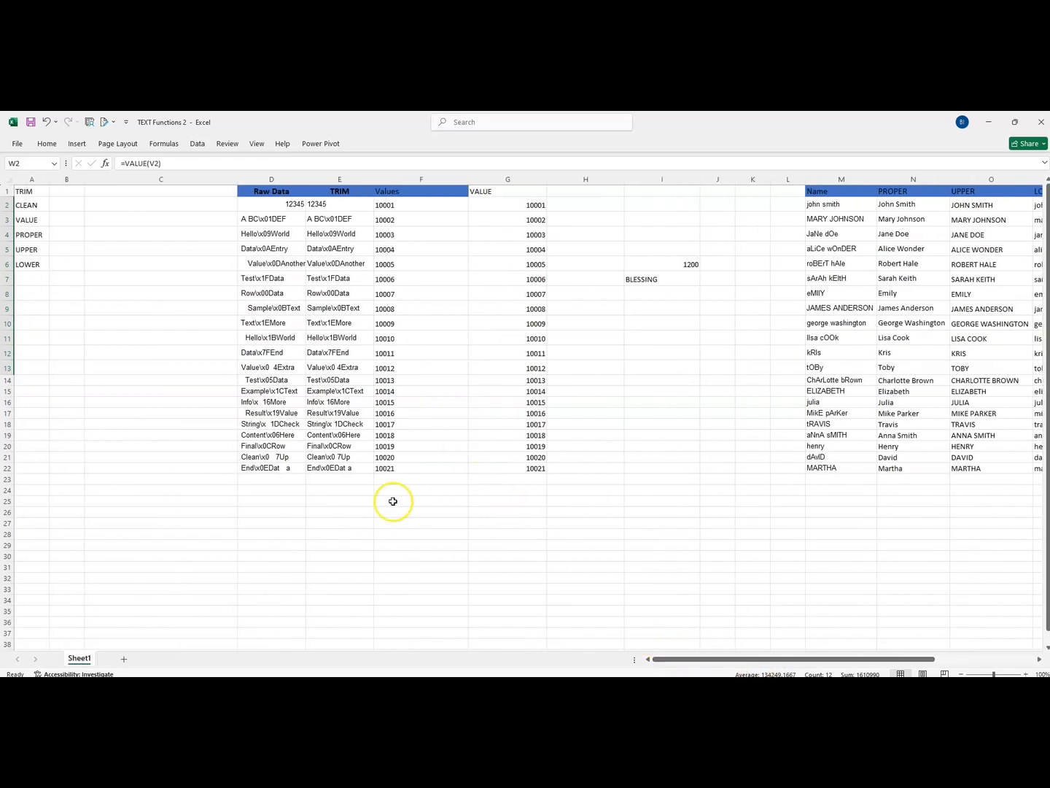